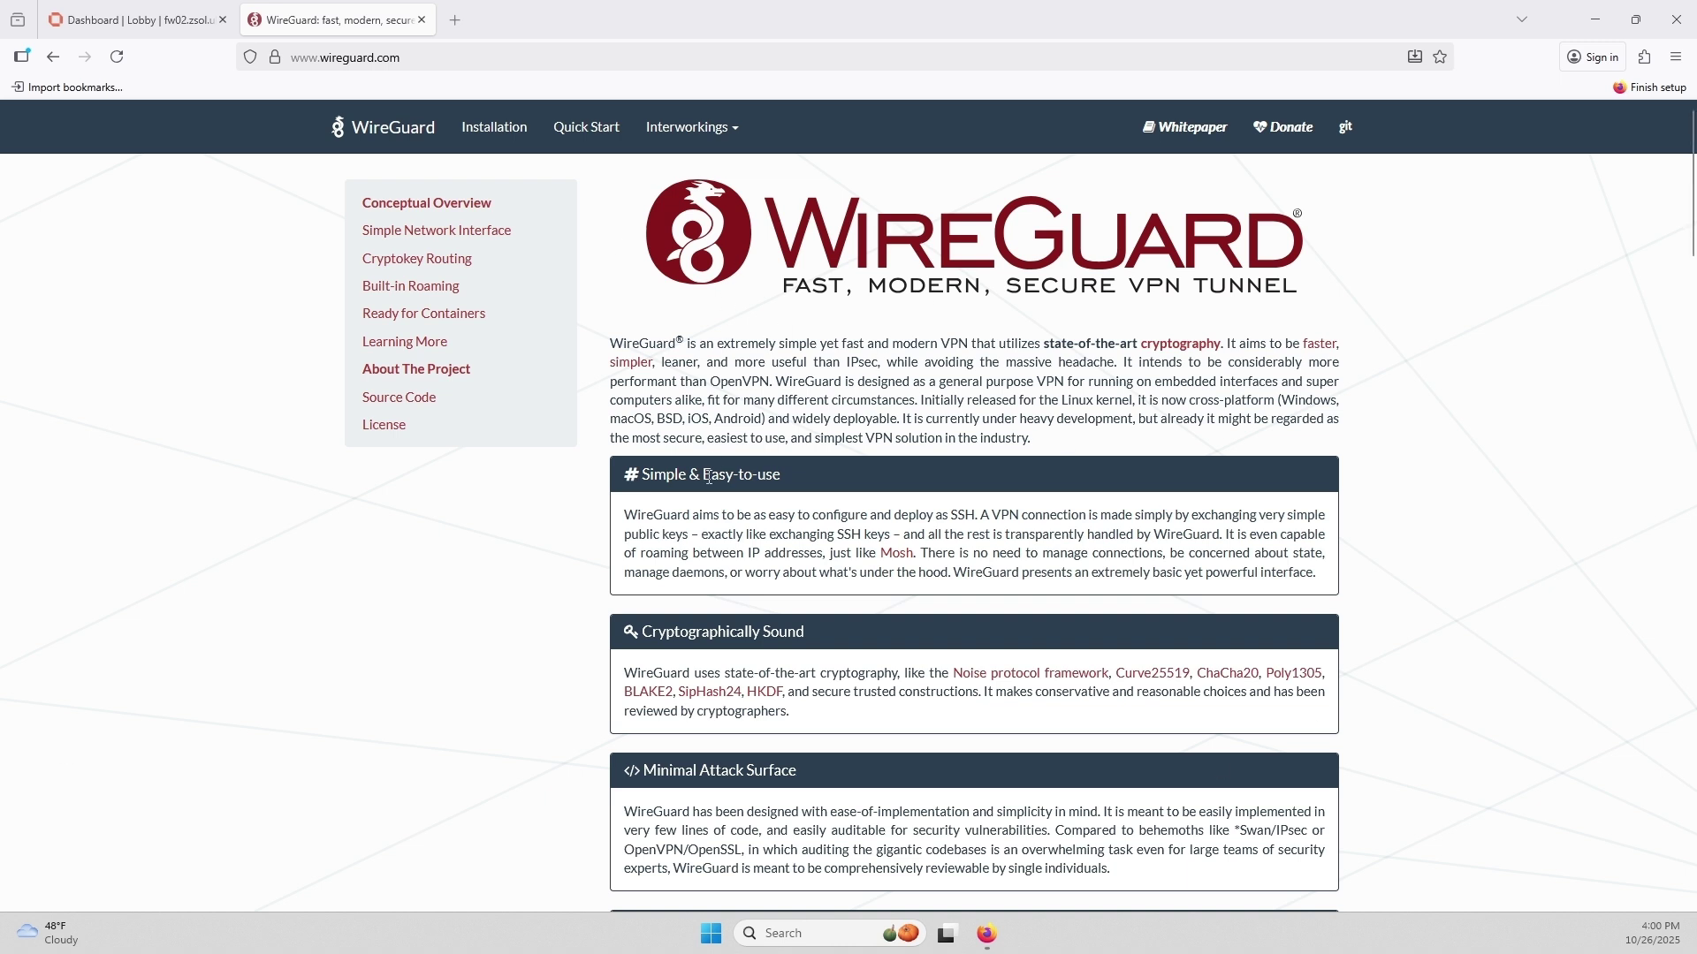
Switch to the OPNsense dashboard and browse the Firewall and VPN menus.
{"action": "scroll", "coordinate": [823, 495], "scroll_direction": "down", "scroll_amount": 5}
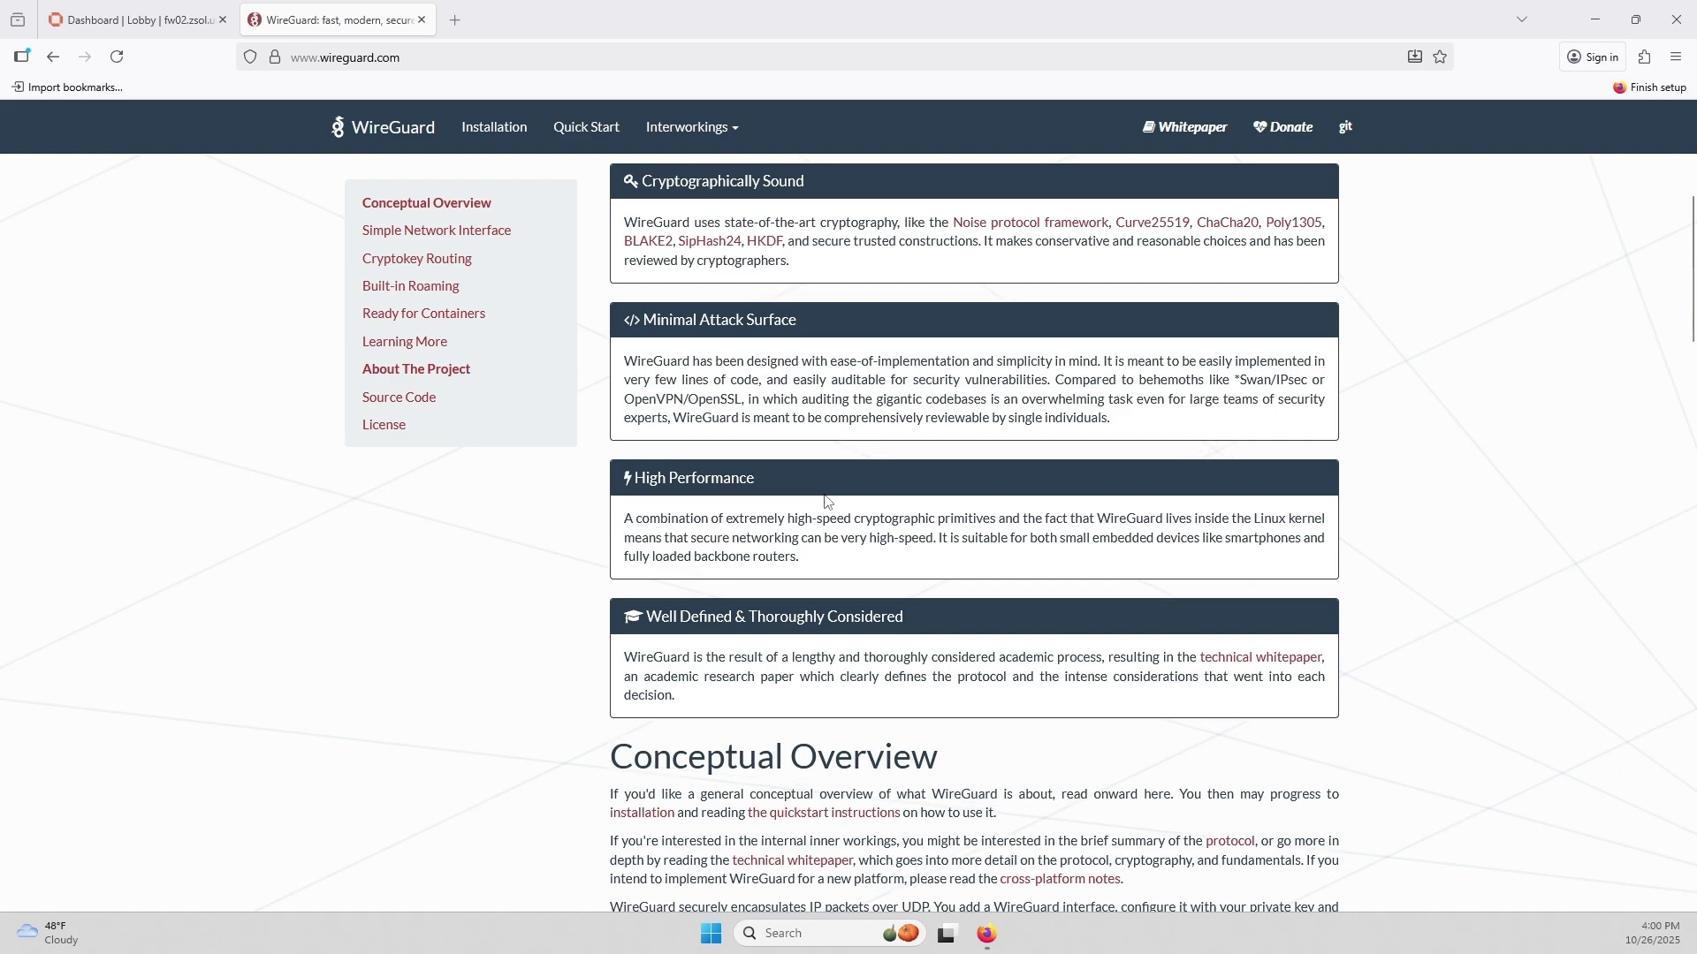
{"action": "scroll", "coordinate": [826, 501], "scroll_direction": "down", "scroll_amount": 5}
{"action": "scroll", "coordinate": [824, 495], "scroll_direction": "up", "scroll_amount": 10}
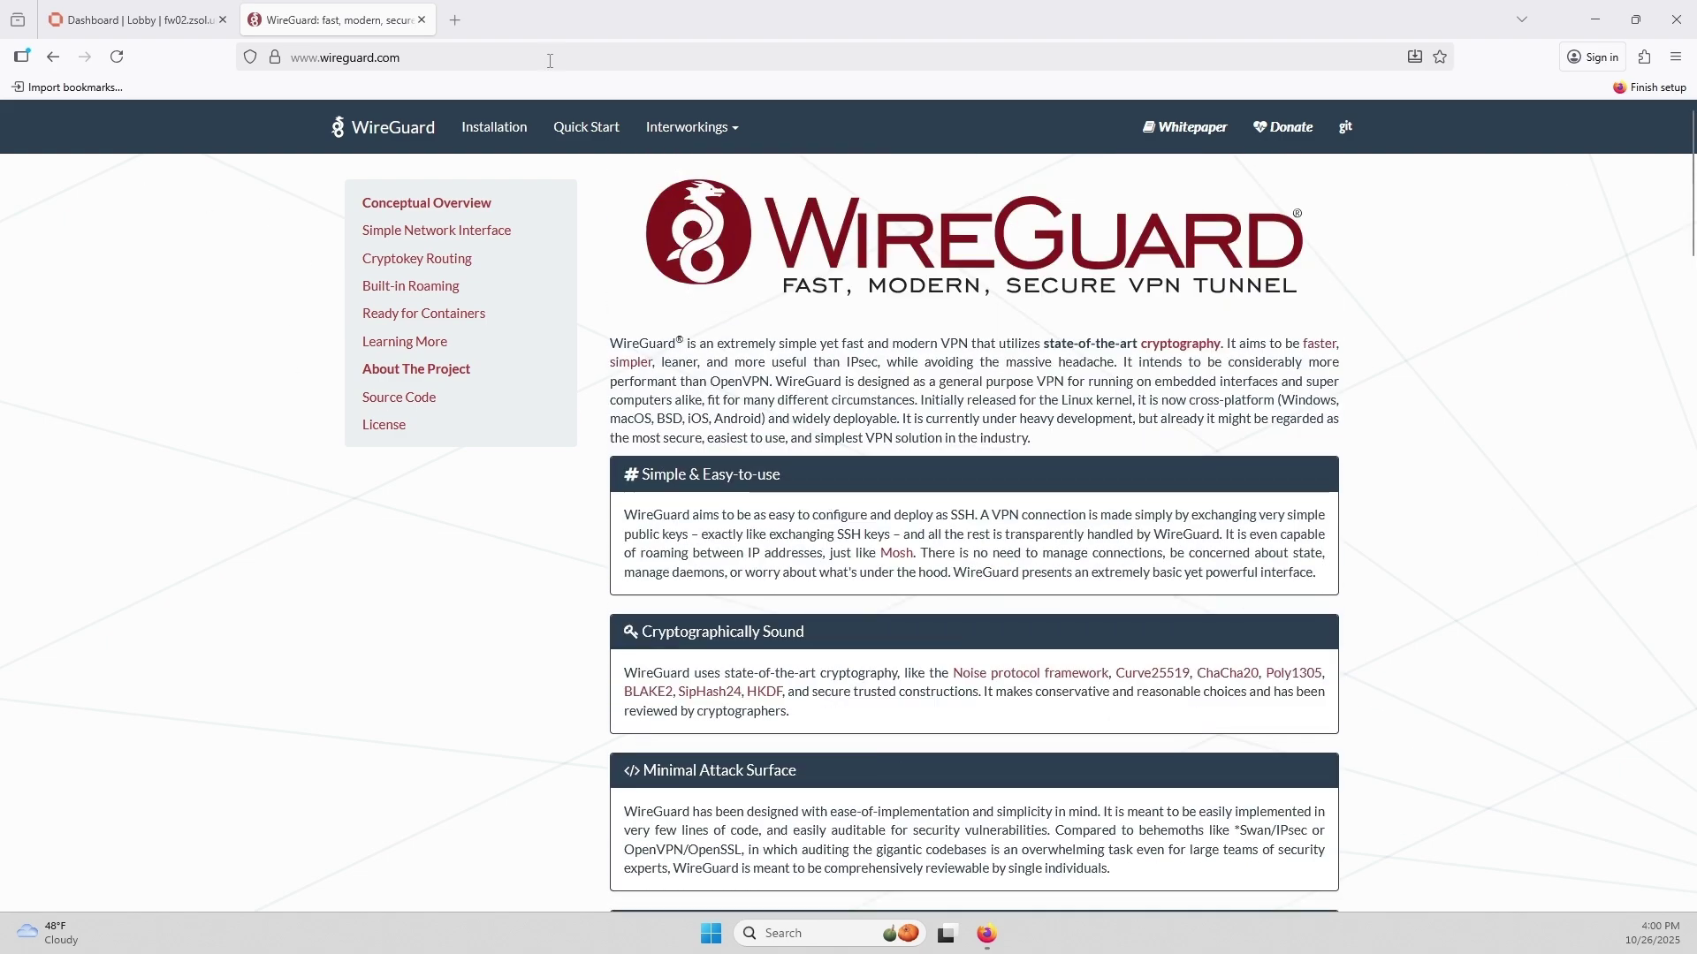
{"action": "scroll", "coordinate": [959, 500], "scroll_direction": "down", "scroll_amount": 7}
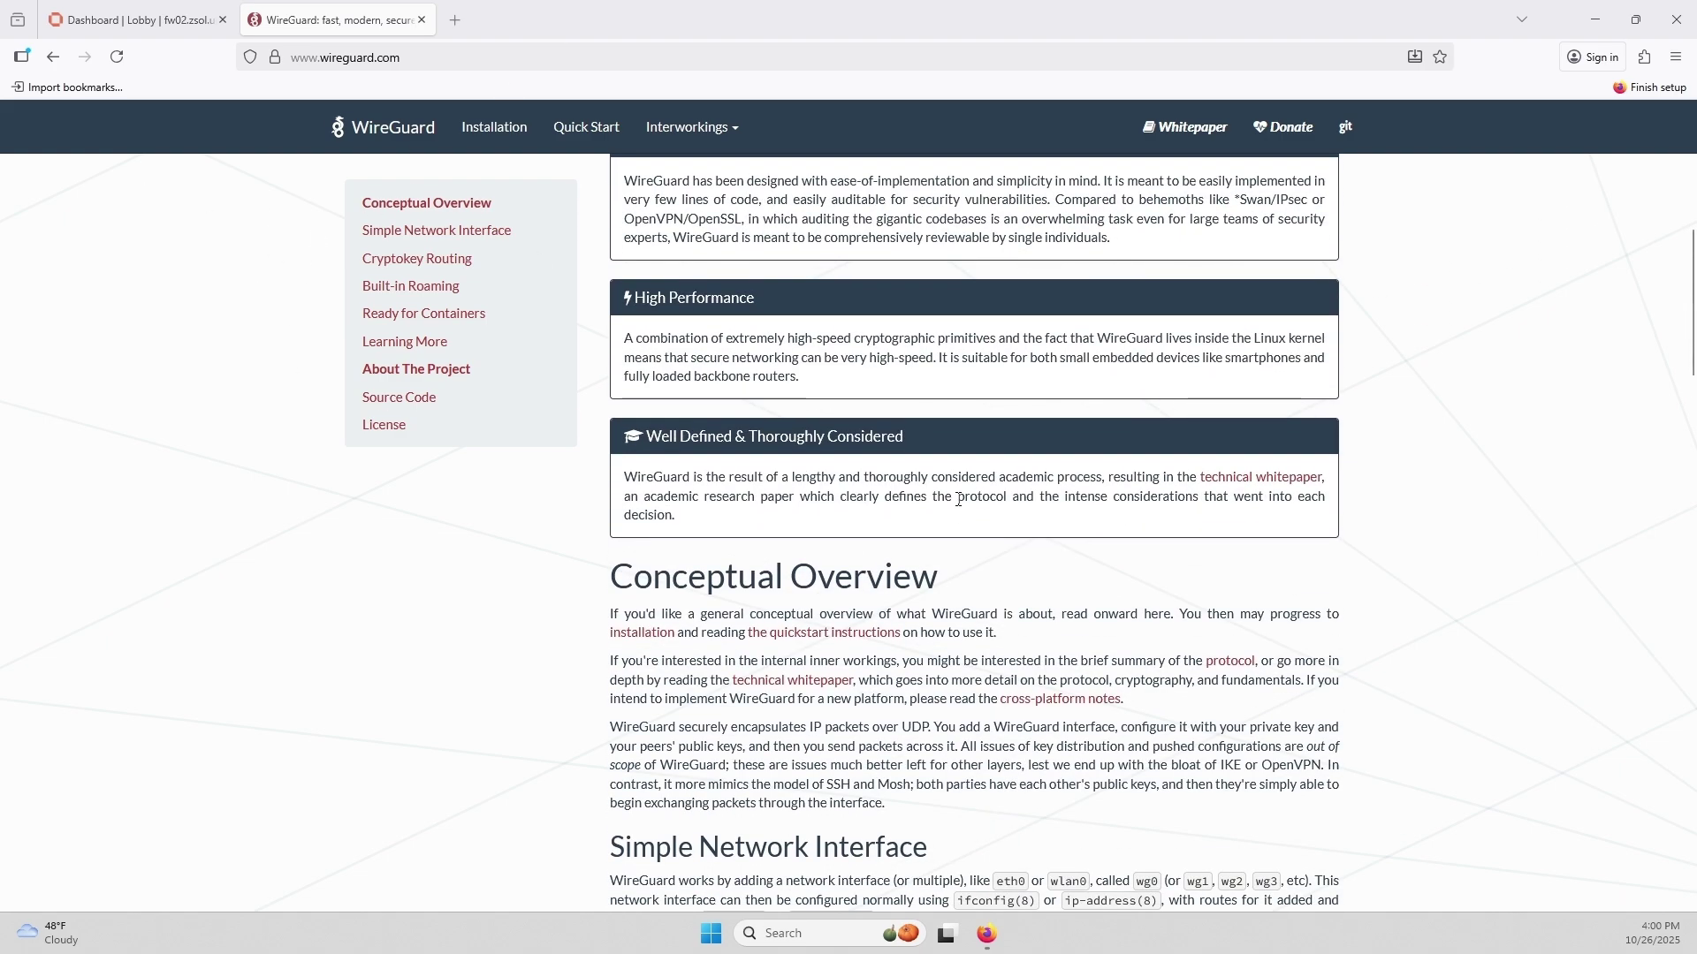
{"action": "scroll", "coordinate": [959, 500], "scroll_direction": "down", "scroll_amount": 15}
{"action": "scroll", "coordinate": [957, 509], "scroll_direction": "up", "scroll_amount": 9}
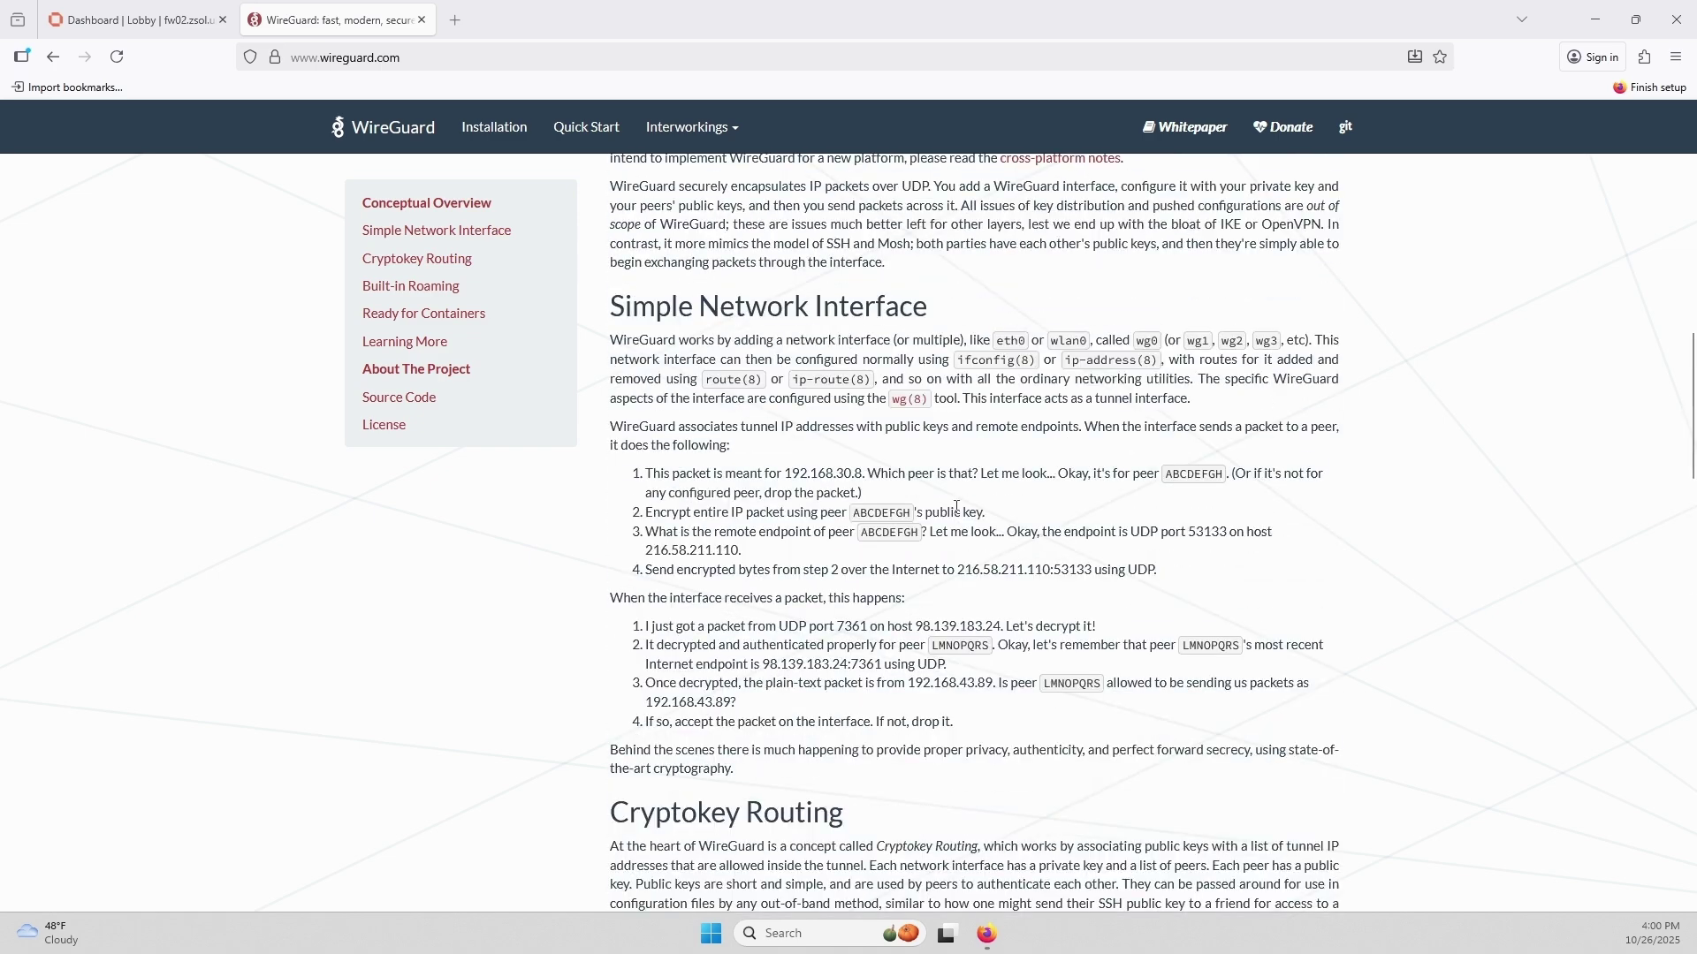
{"action": "scroll", "coordinate": [957, 508], "scroll_direction": "up", "scroll_amount": 13}
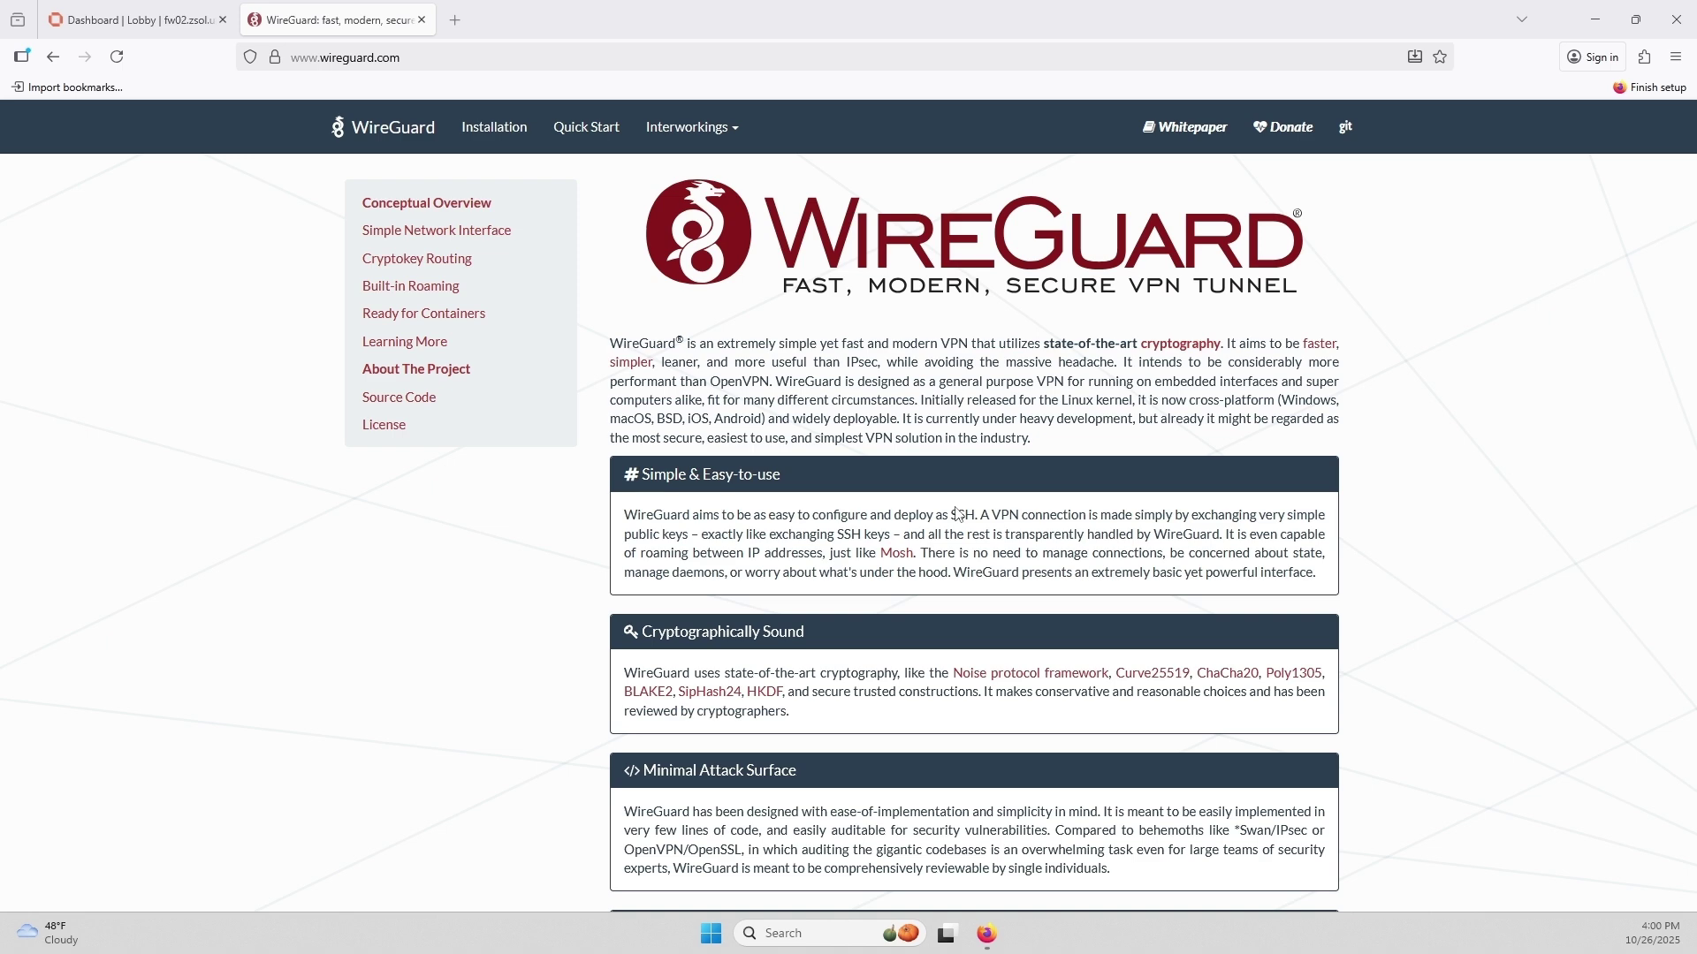
{"action": "left_click", "coordinate": [115, 14]}
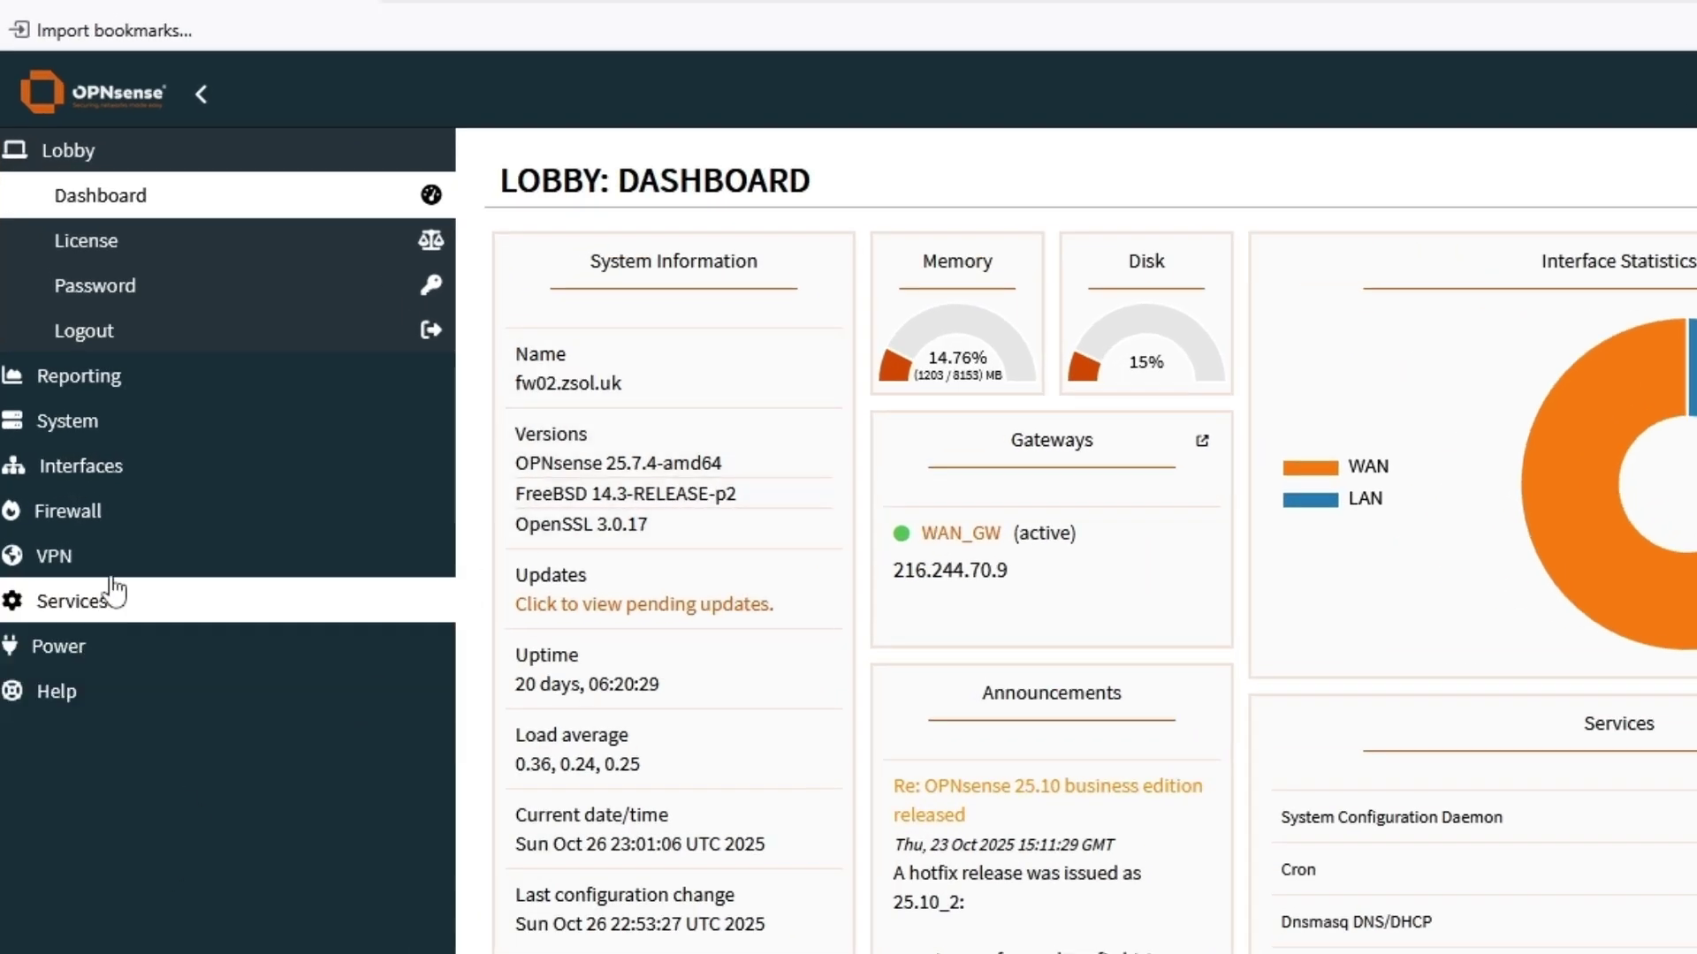
{"action": "left_click", "coordinate": [101, 517]}
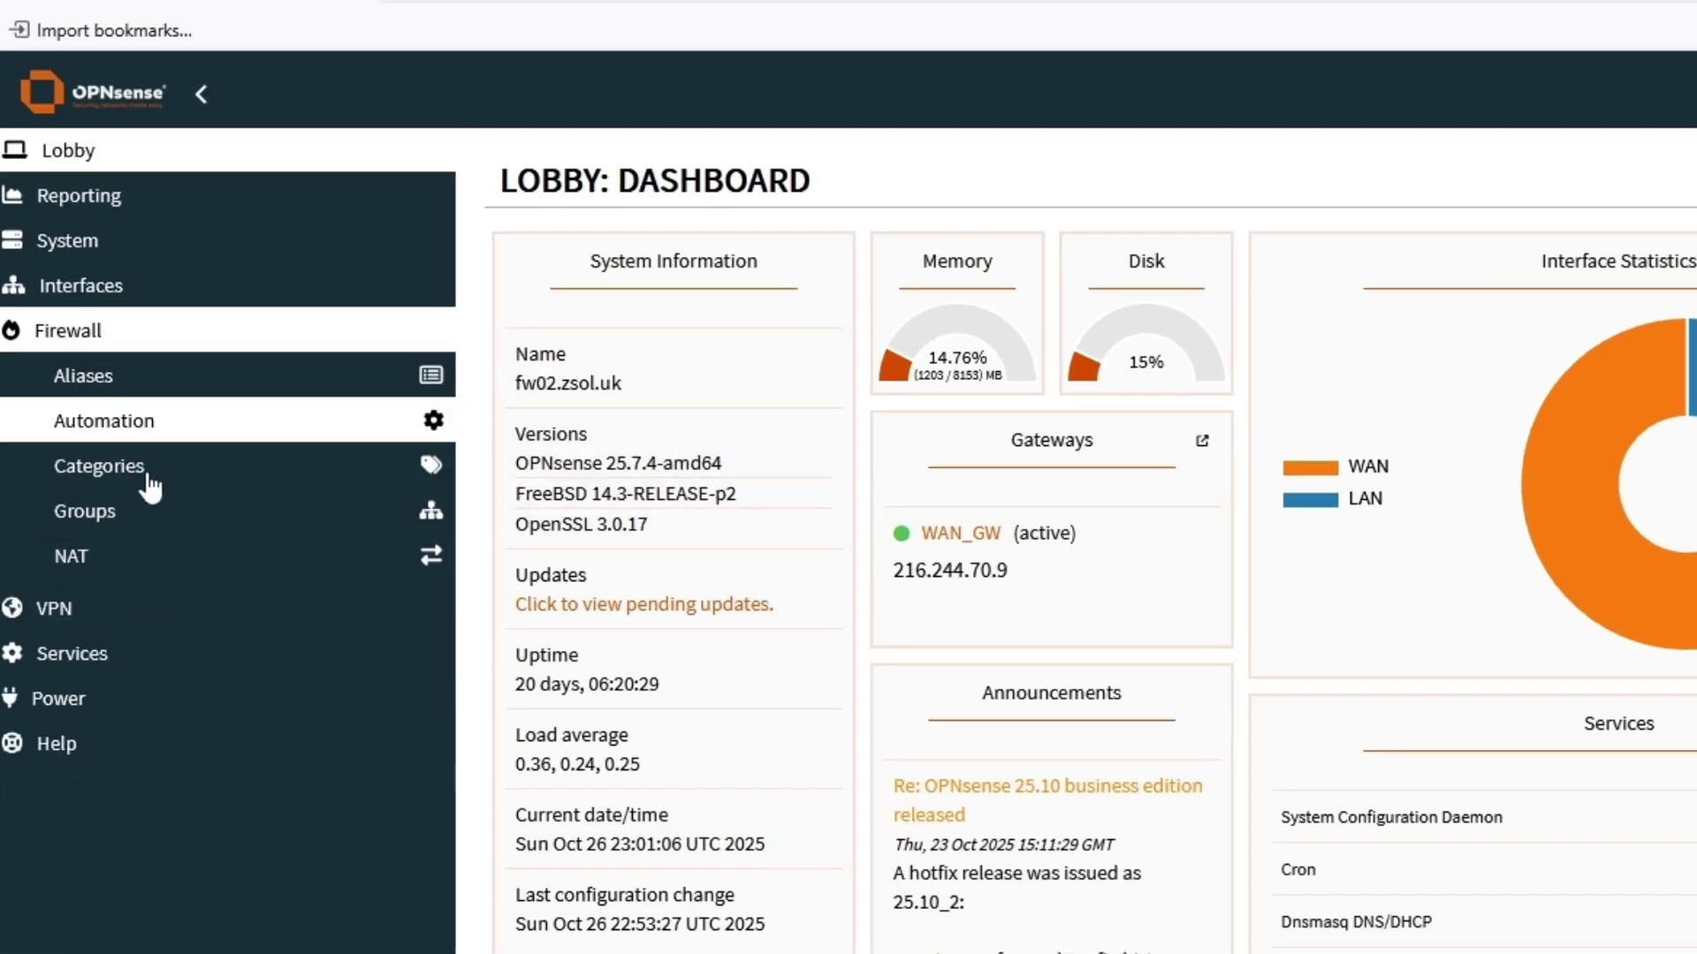
{"action": "left_click", "coordinate": [58, 396]}
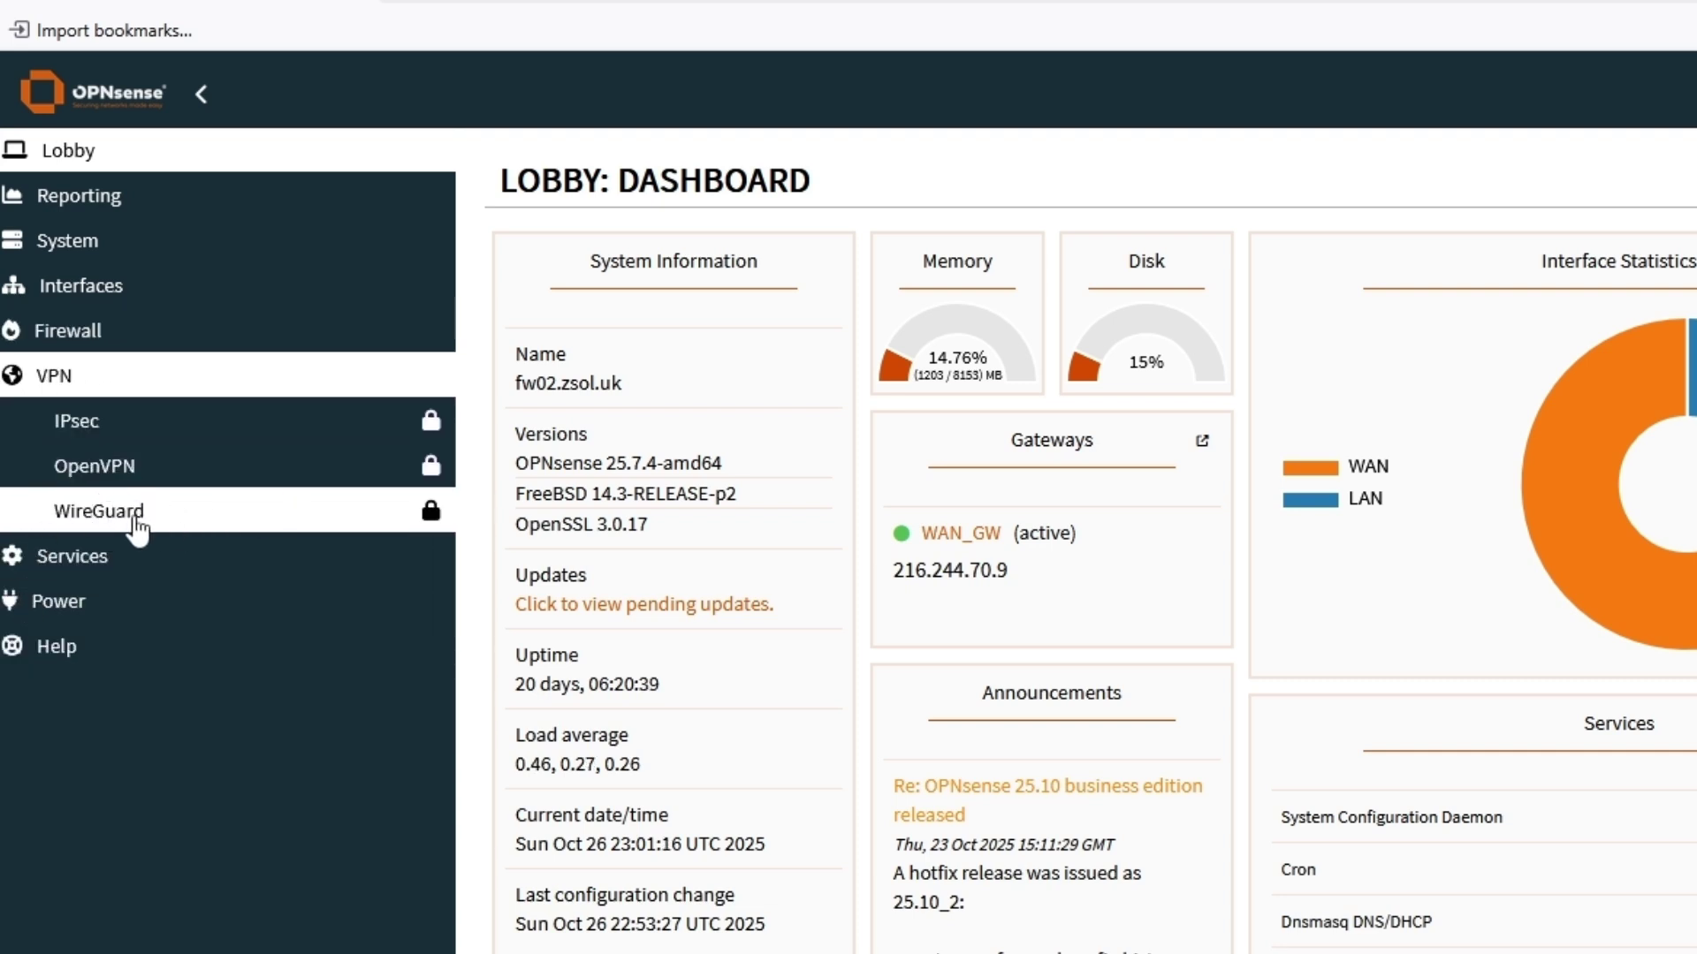
Open System > Firmware > Plugins and search for 'wireguard'.
{"action": "left_click", "coordinate": [58, 258]}
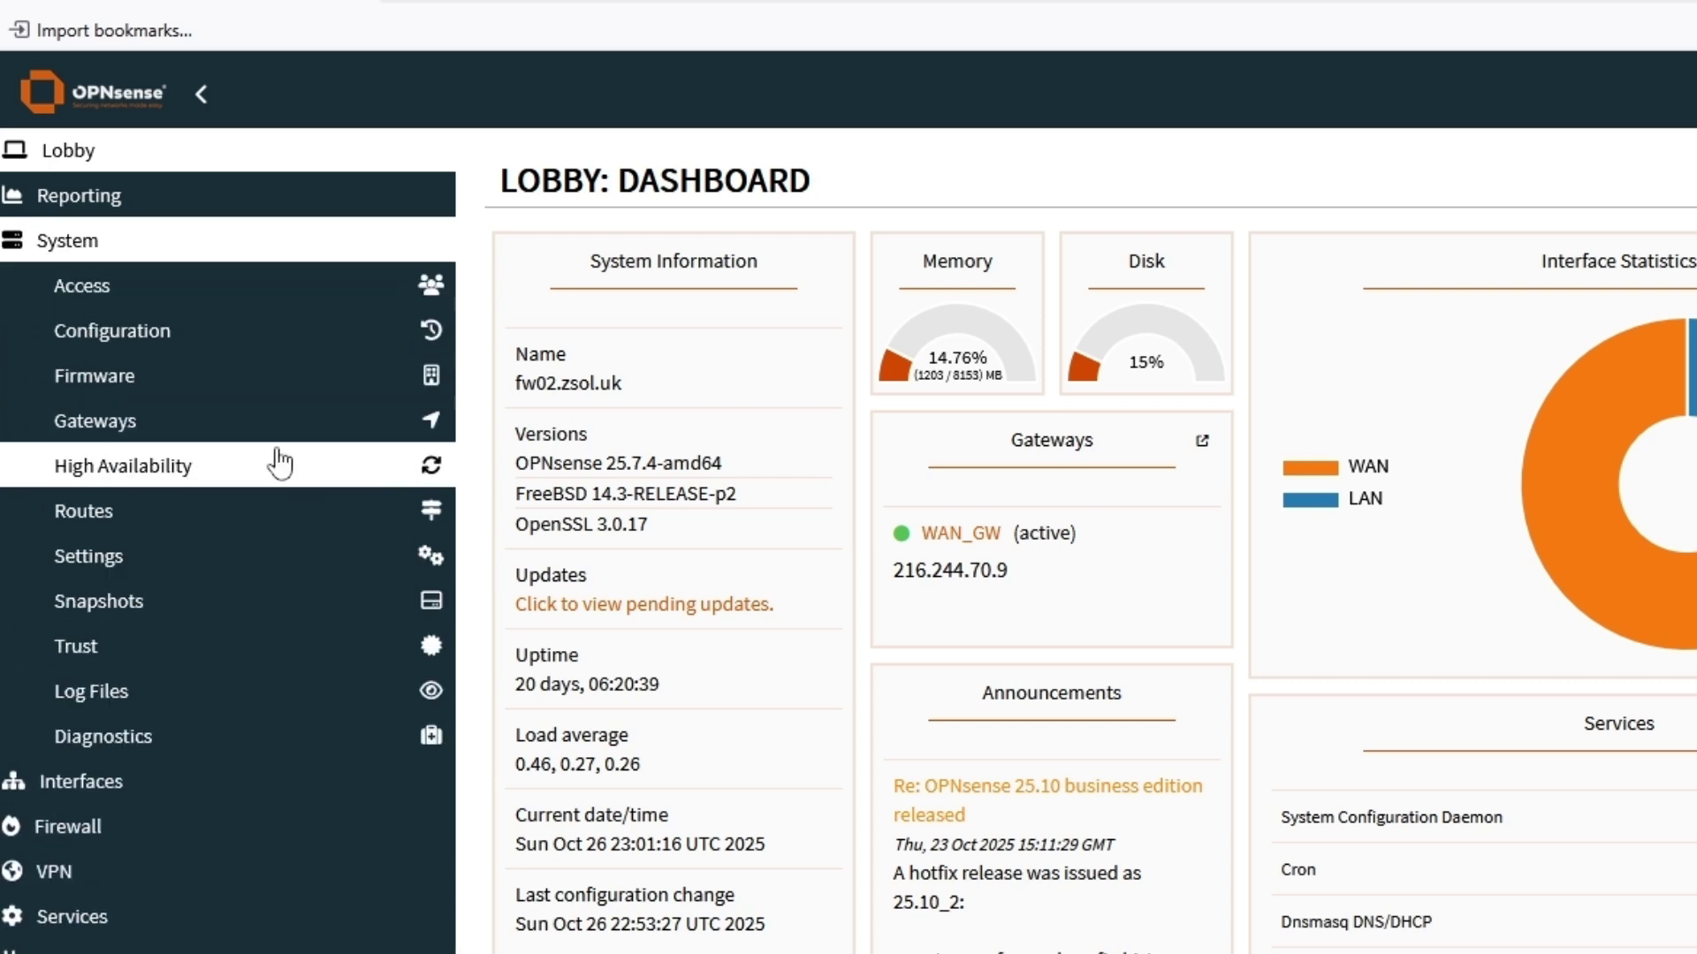
{"action": "left_click", "coordinate": [101, 389]}
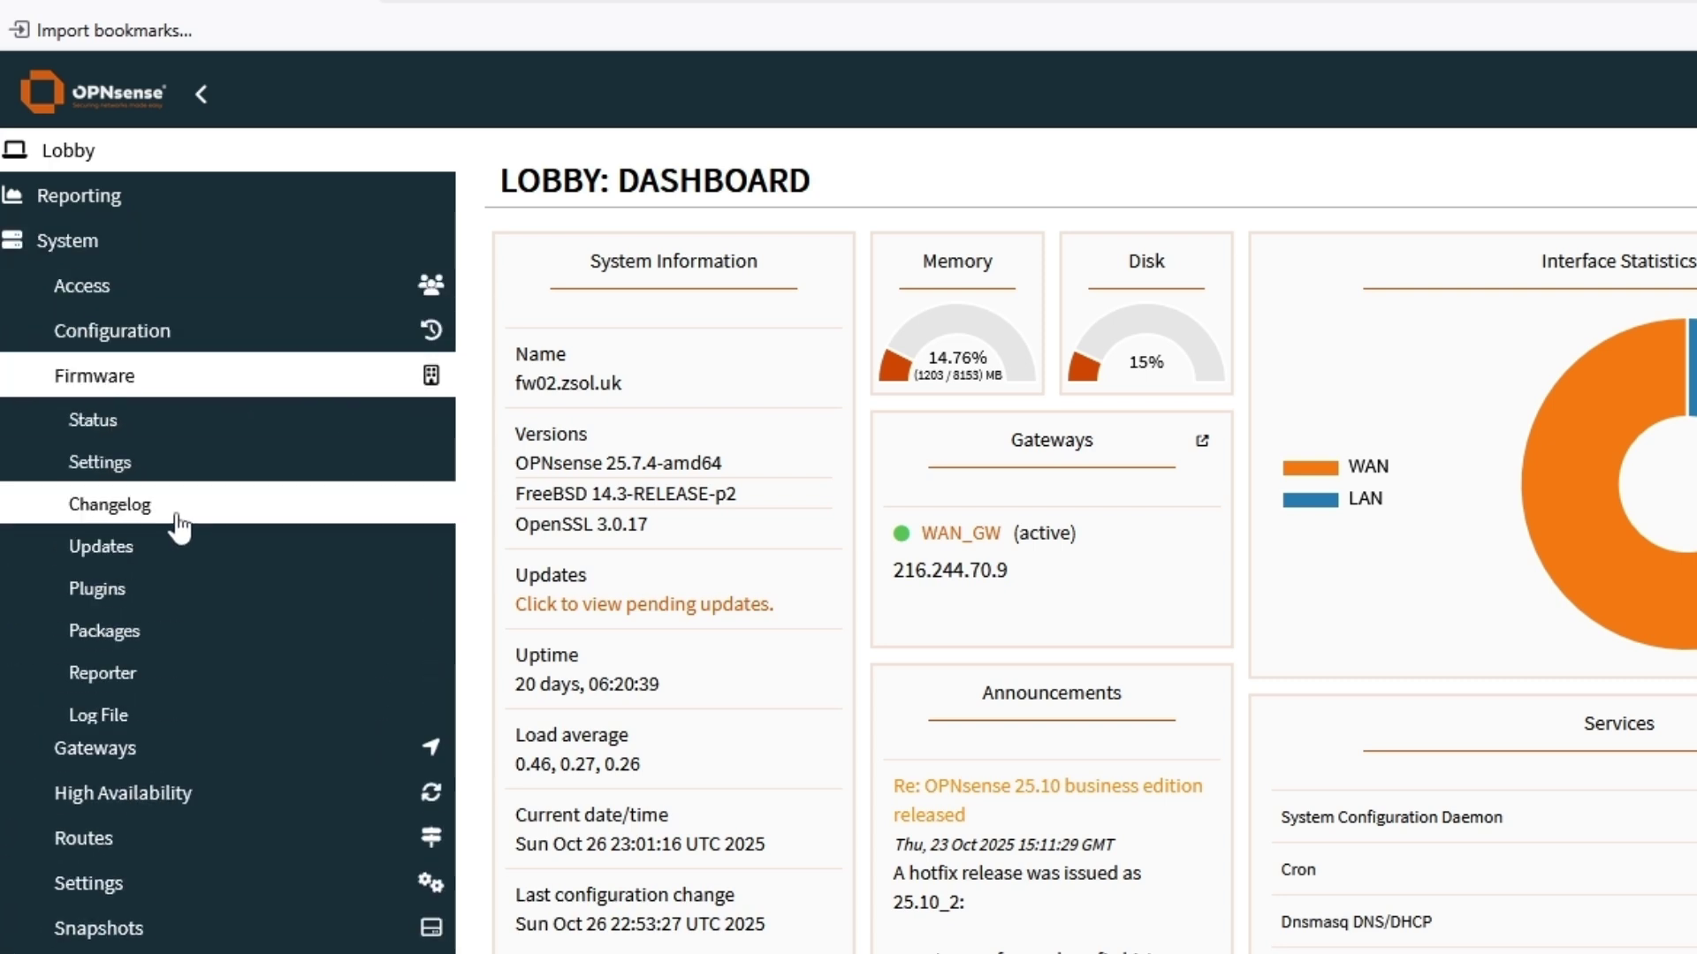
{"action": "left_click", "coordinate": [98, 592]}
{"action": "left_click", "coordinate": [735, 325]}
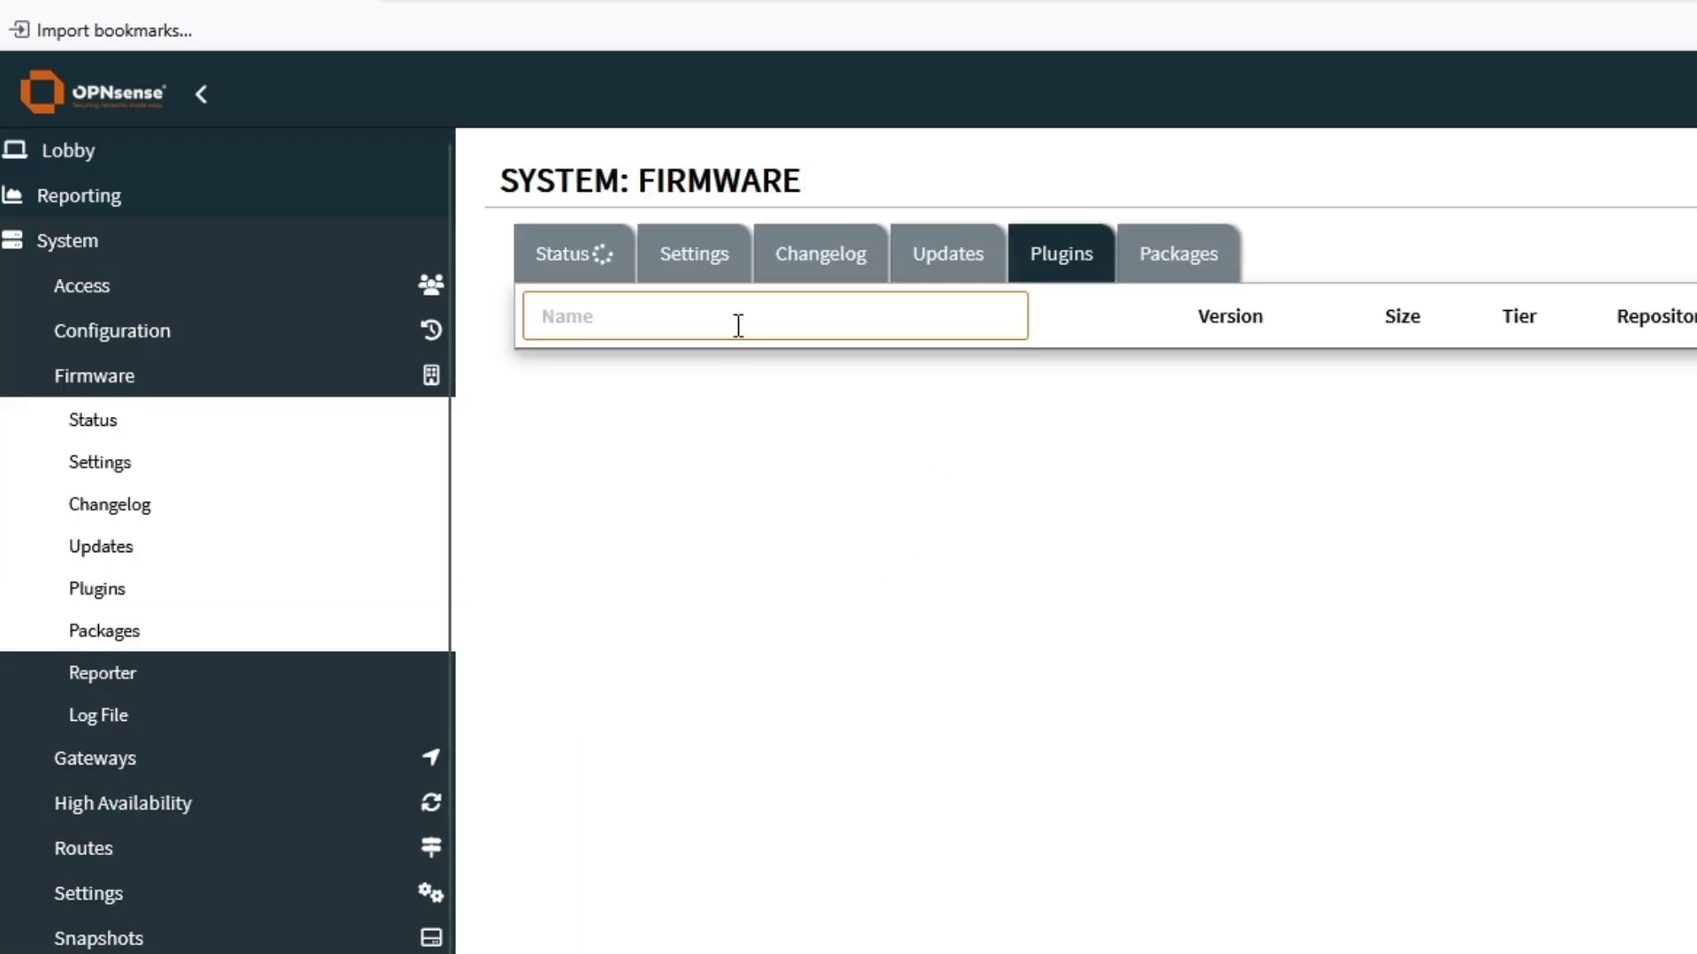
{"action": "type", "text": "wireguard"}
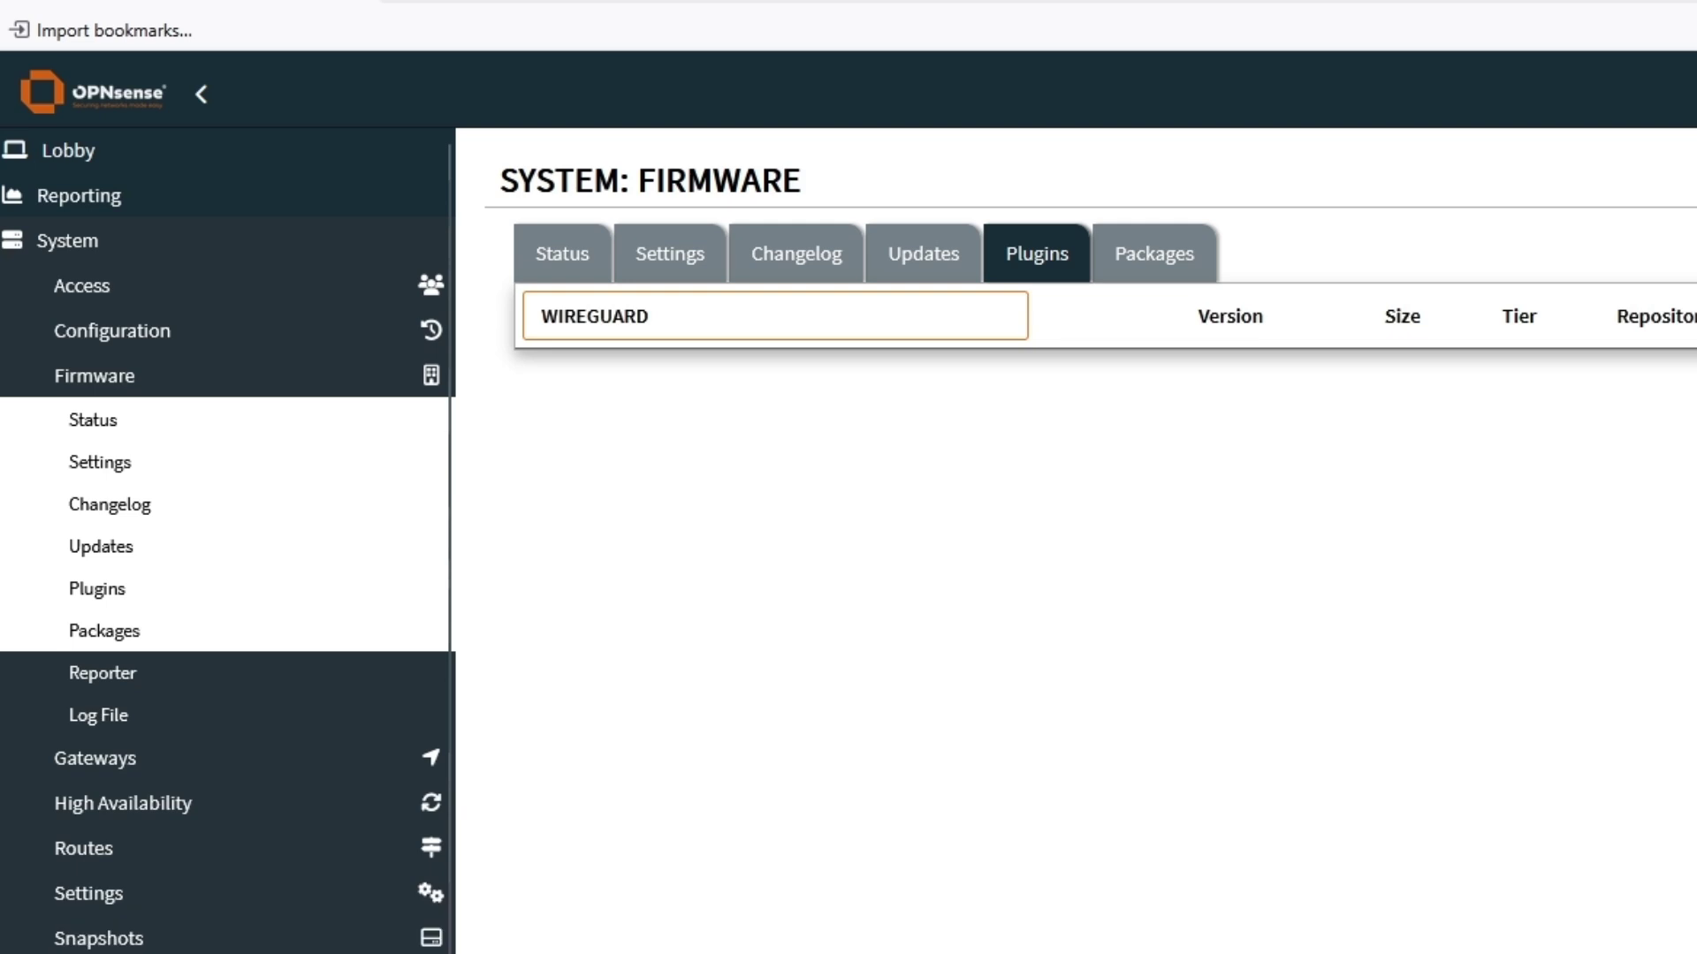
Go to VPN > WireGuard > Instances, which lists no instances yet.
{"action": "left_click", "coordinate": [67, 240]}
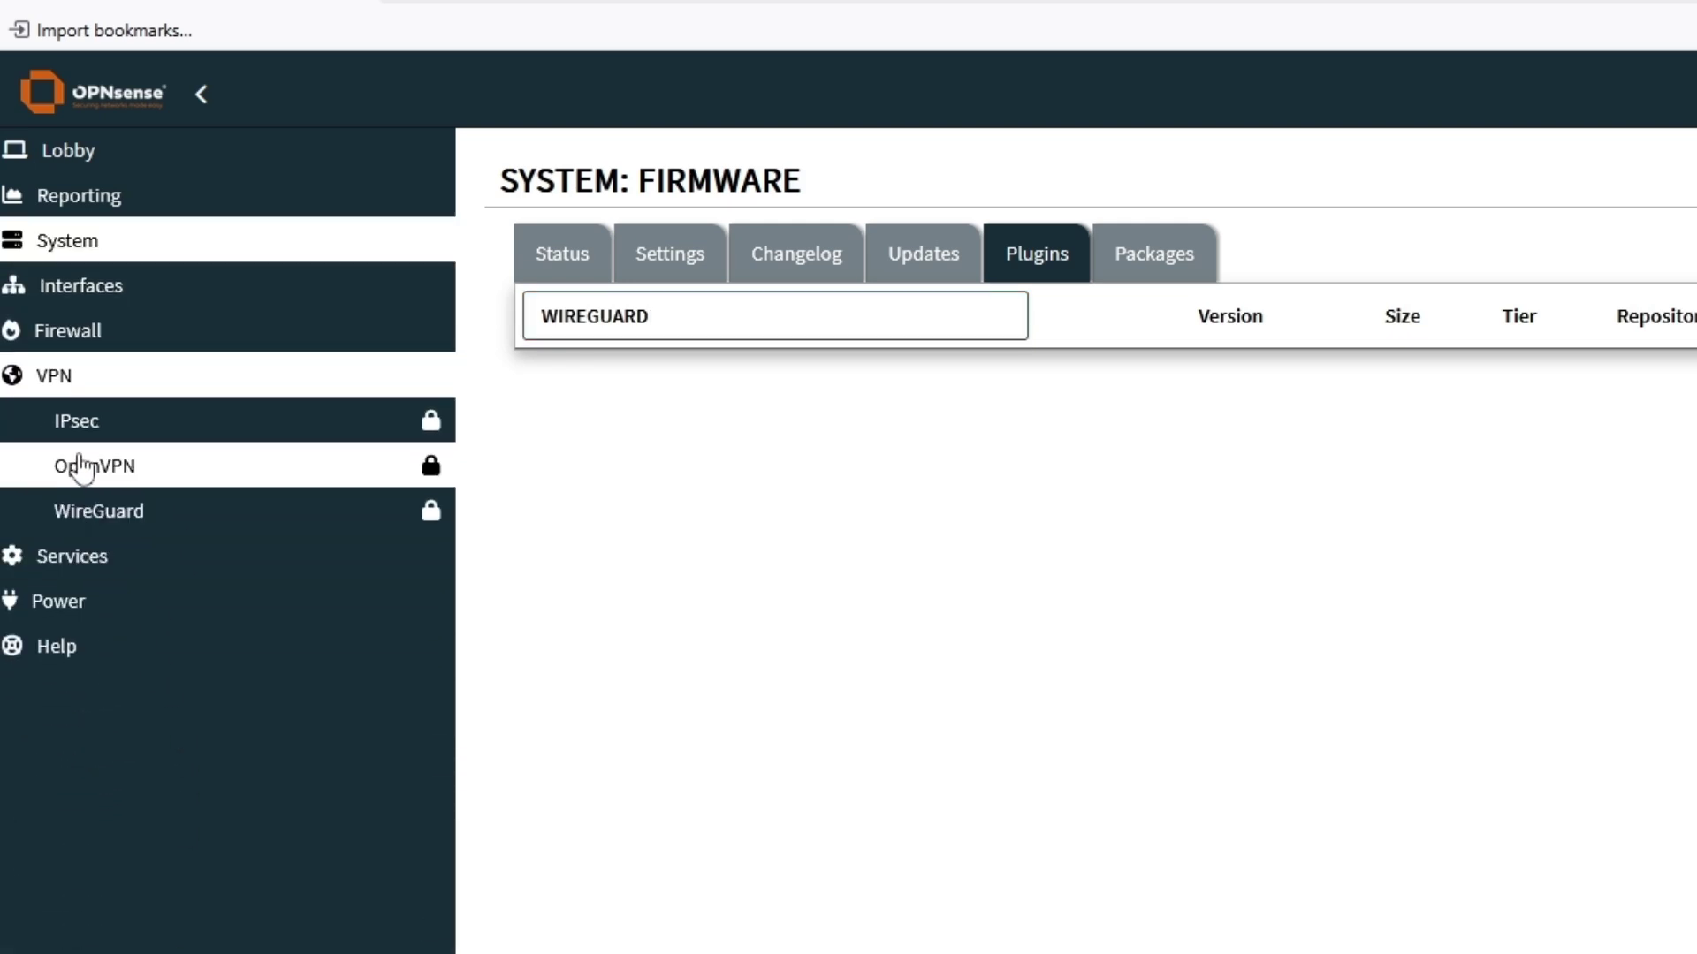
{"action": "left_click", "coordinate": [124, 514]}
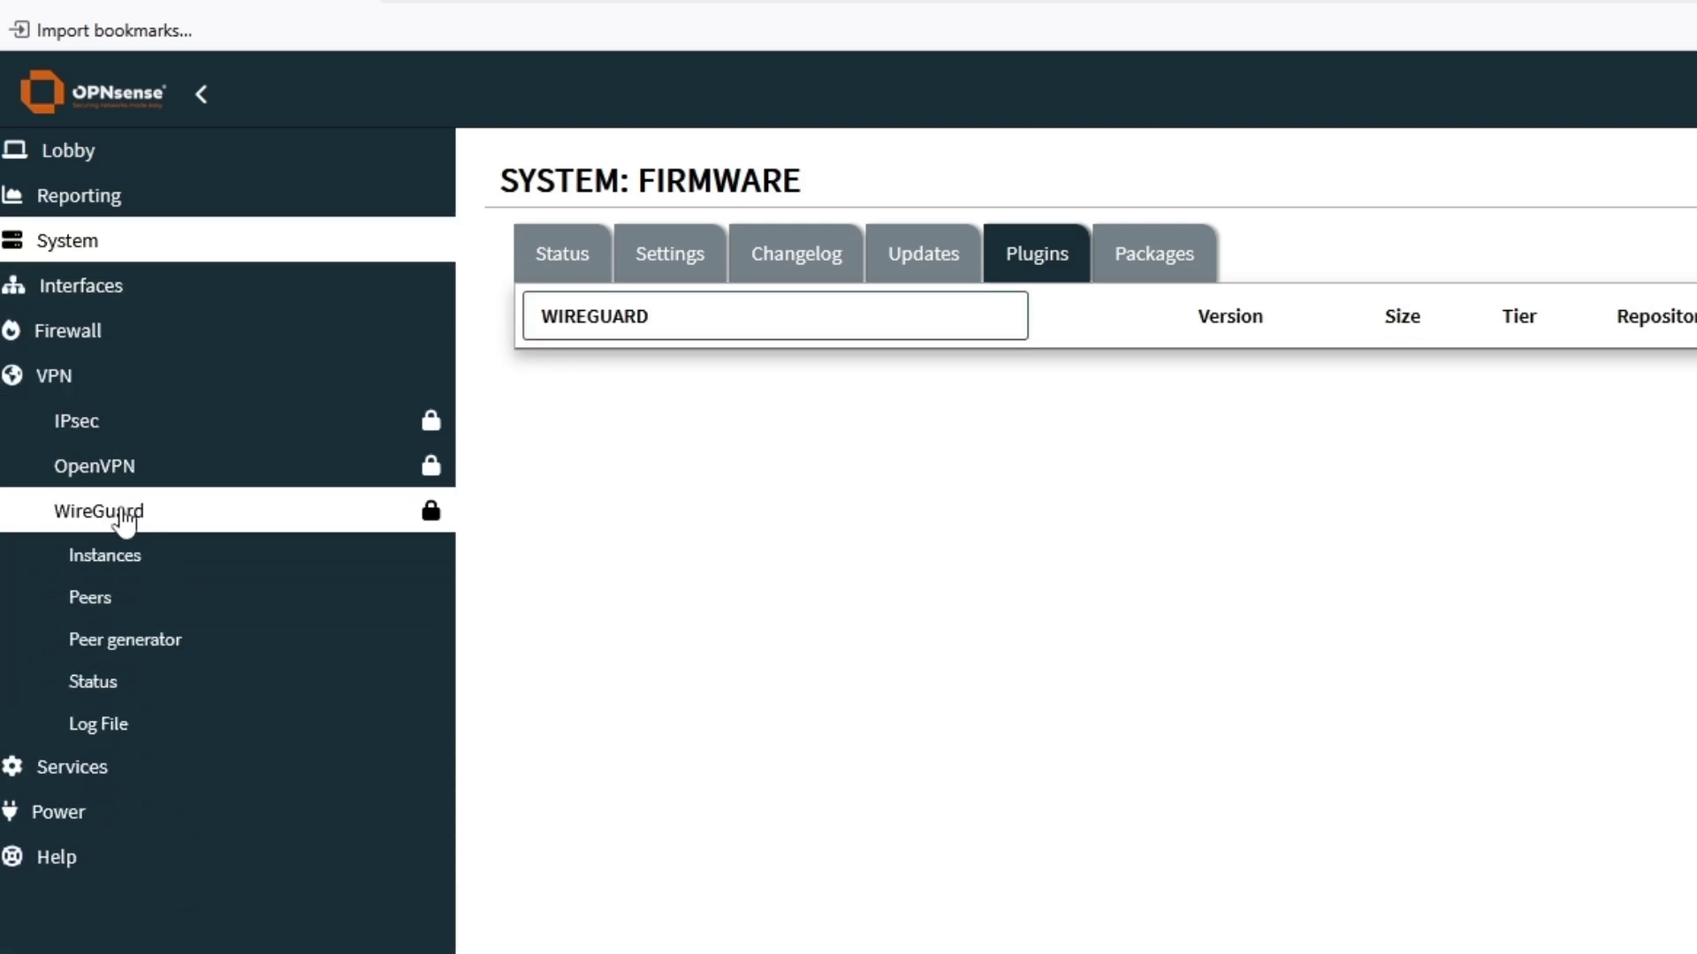
{"action": "left_click", "coordinate": [121, 561]}
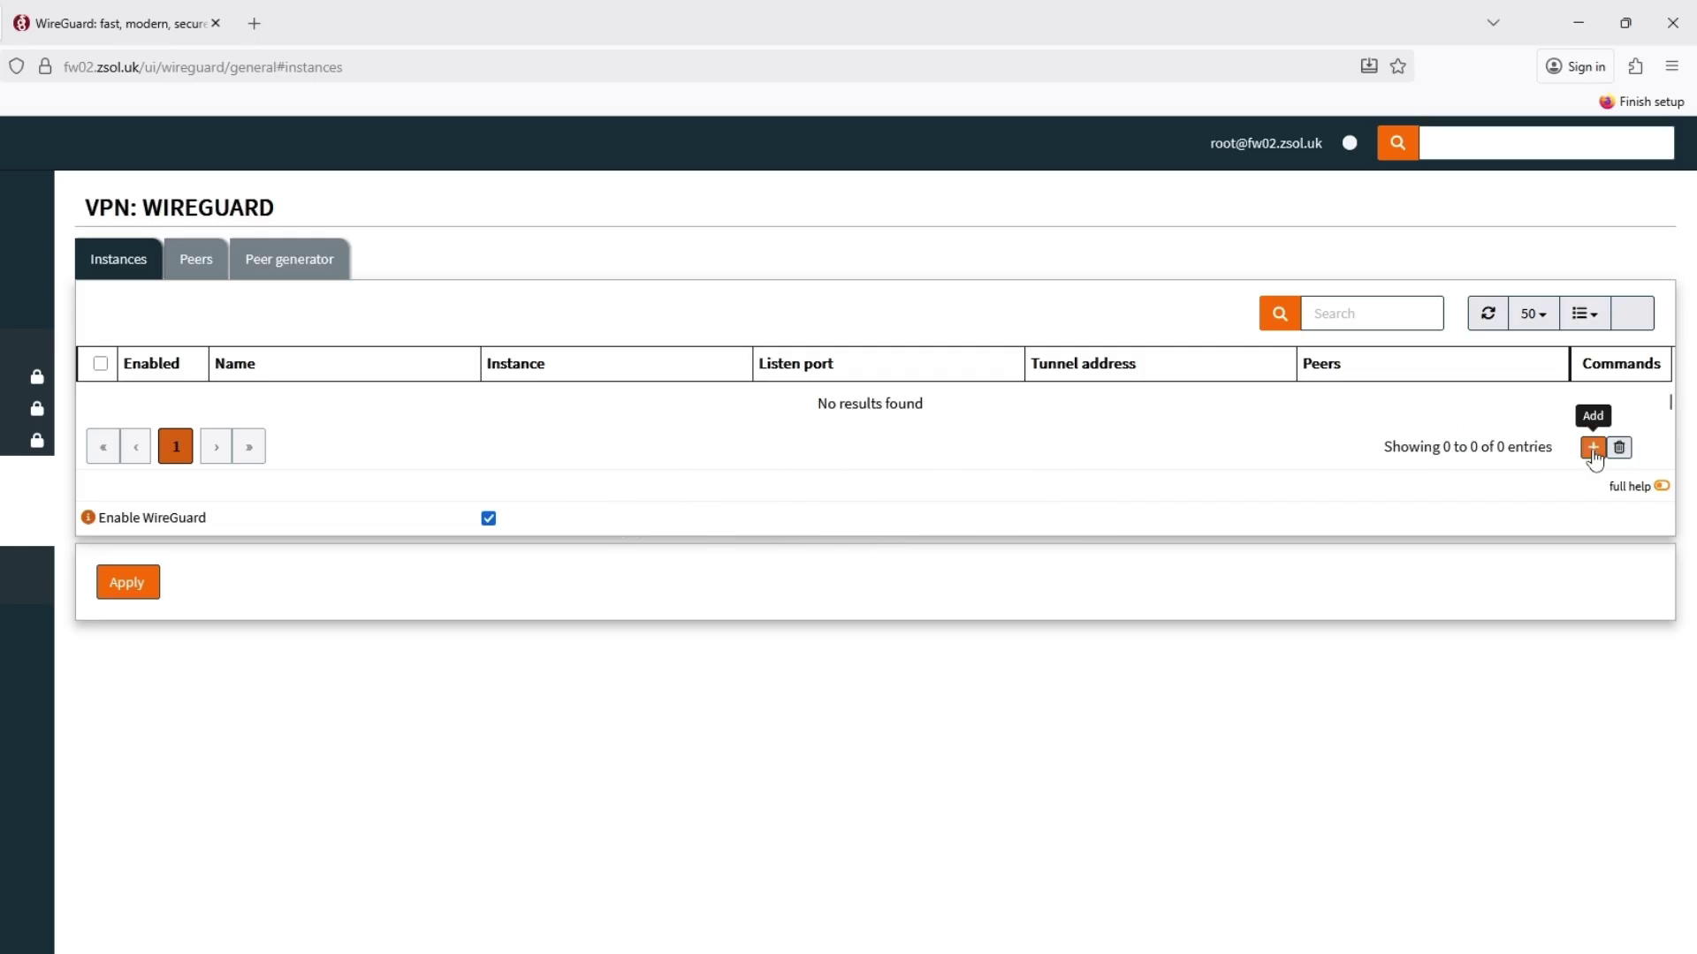
Add a new WireGuard instance named wg0.
{"action": "left_click", "coordinate": [1592, 448]}
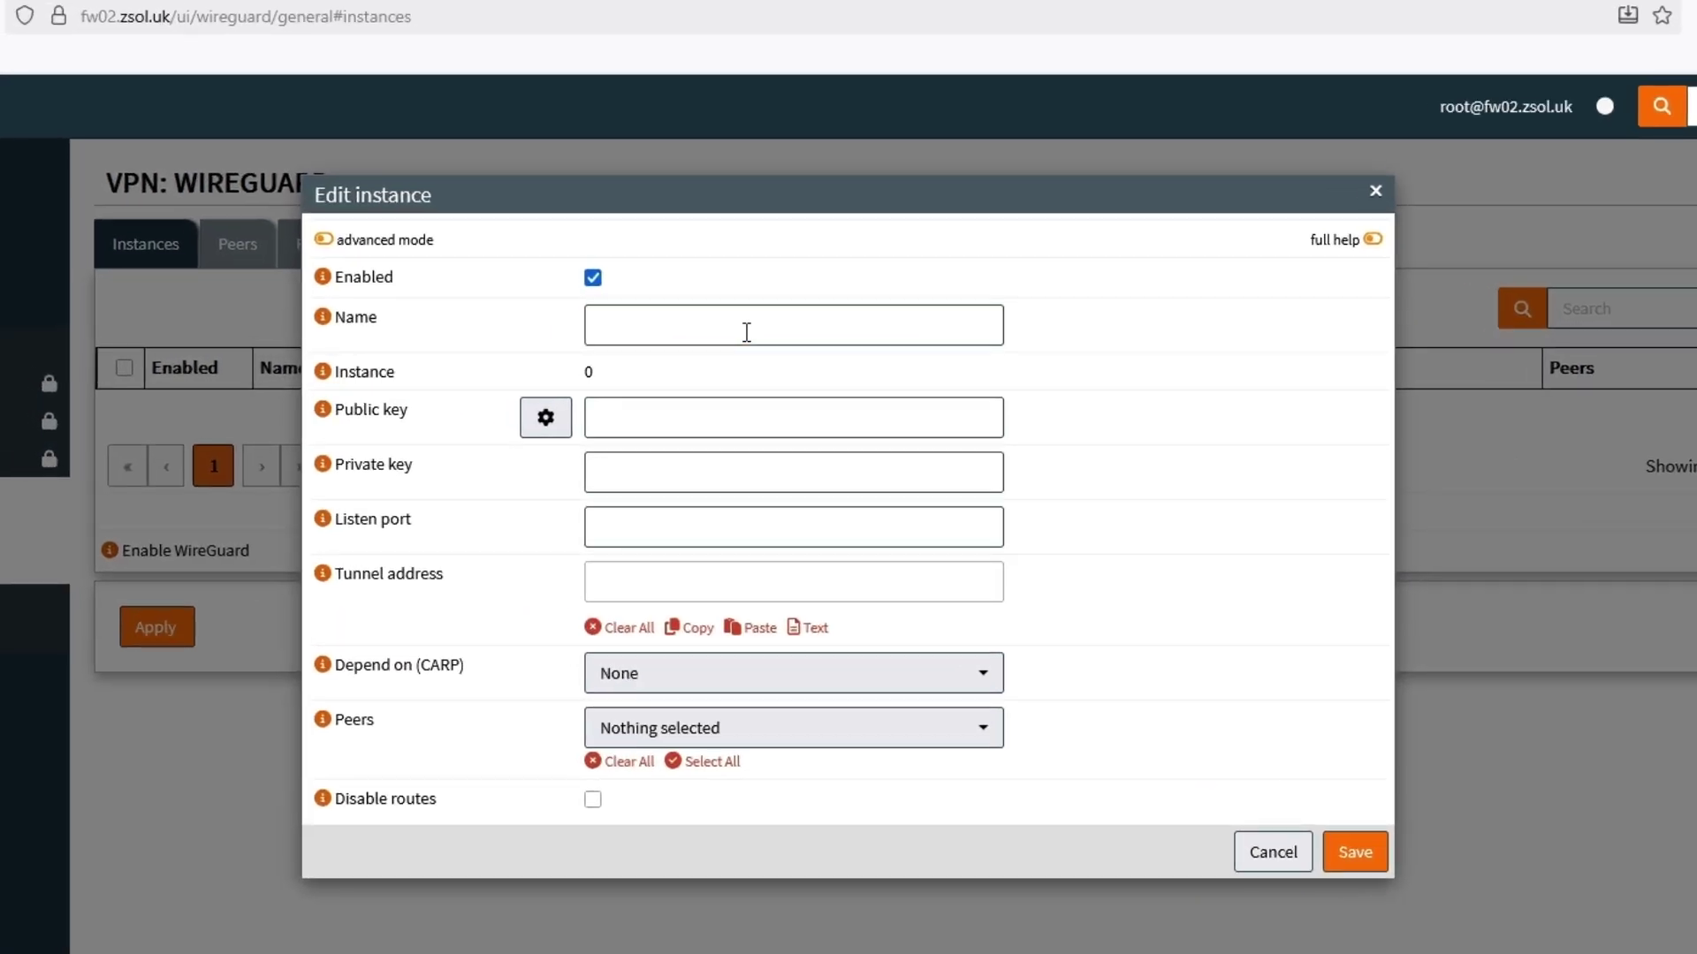
{"action": "left_click", "coordinate": [626, 331]}
{"action": "type", "text": "WG90"}
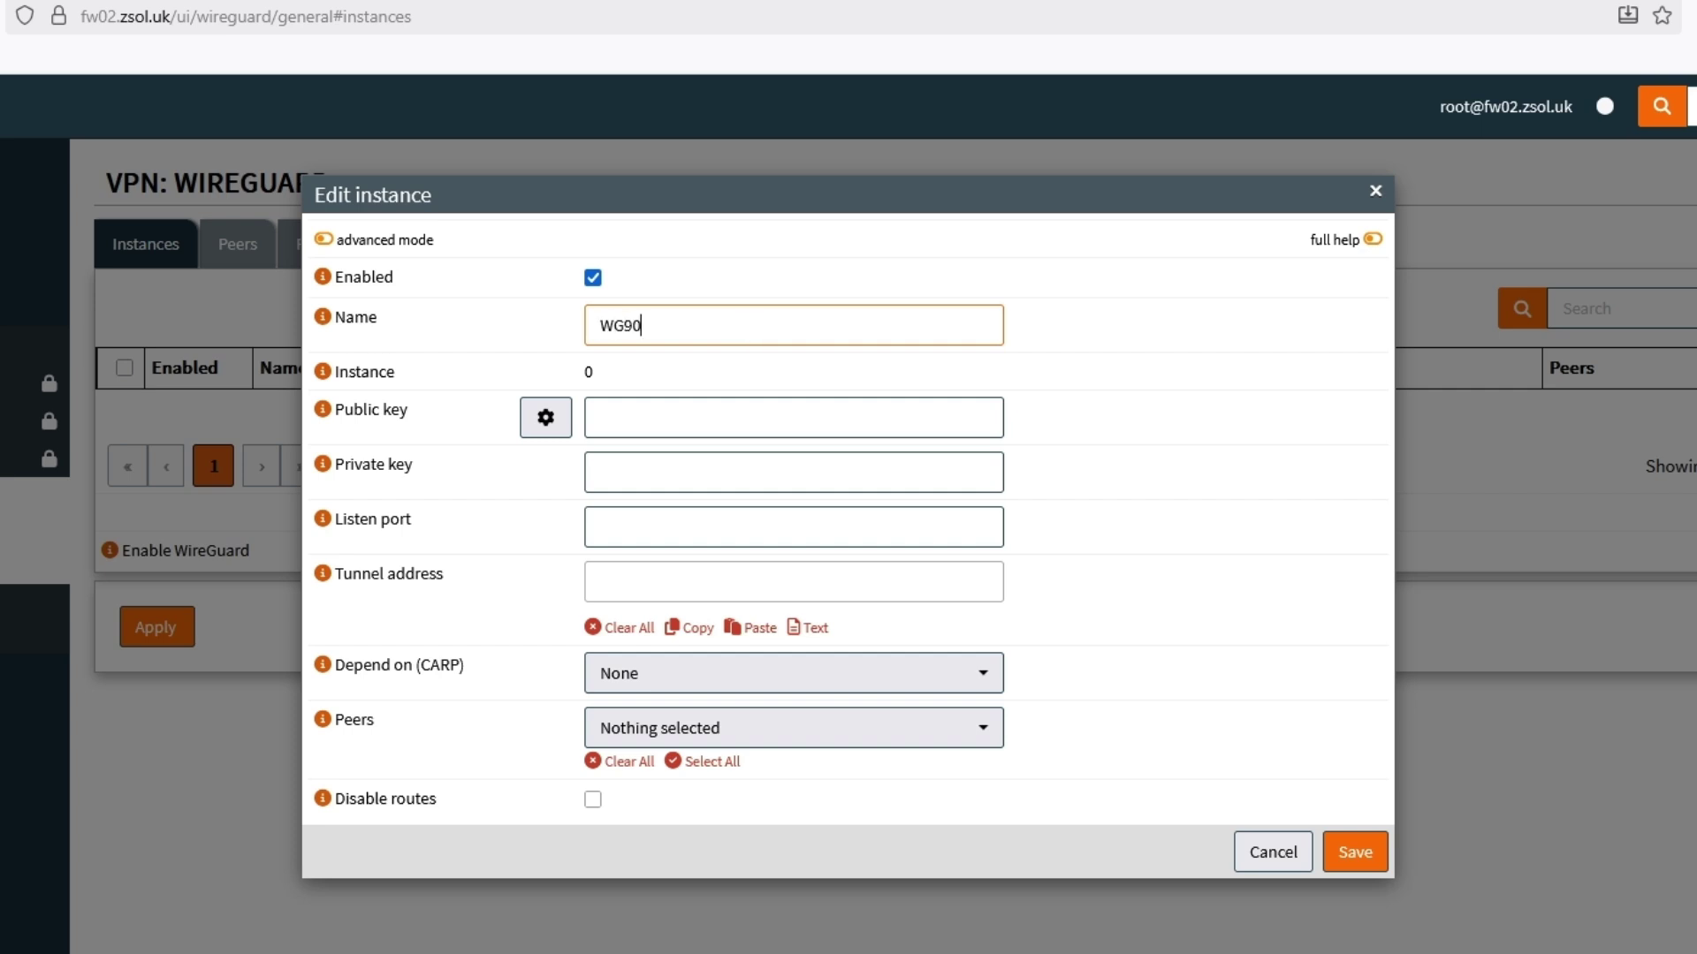
{"action": "key", "text": "BackSpace"}
{"action": "key", "text": "BackSpace"}
{"action": "key", "text": "BackSpace"}
{"action": "key", "text": "BackSpace"}
{"action": "type", "text": "wg0"}
Generate a fresh public/private keypair for wg0 and start entering the listen port.
{"action": "left_click", "coordinate": [682, 419]}
{"action": "left_click", "coordinate": [685, 467]}
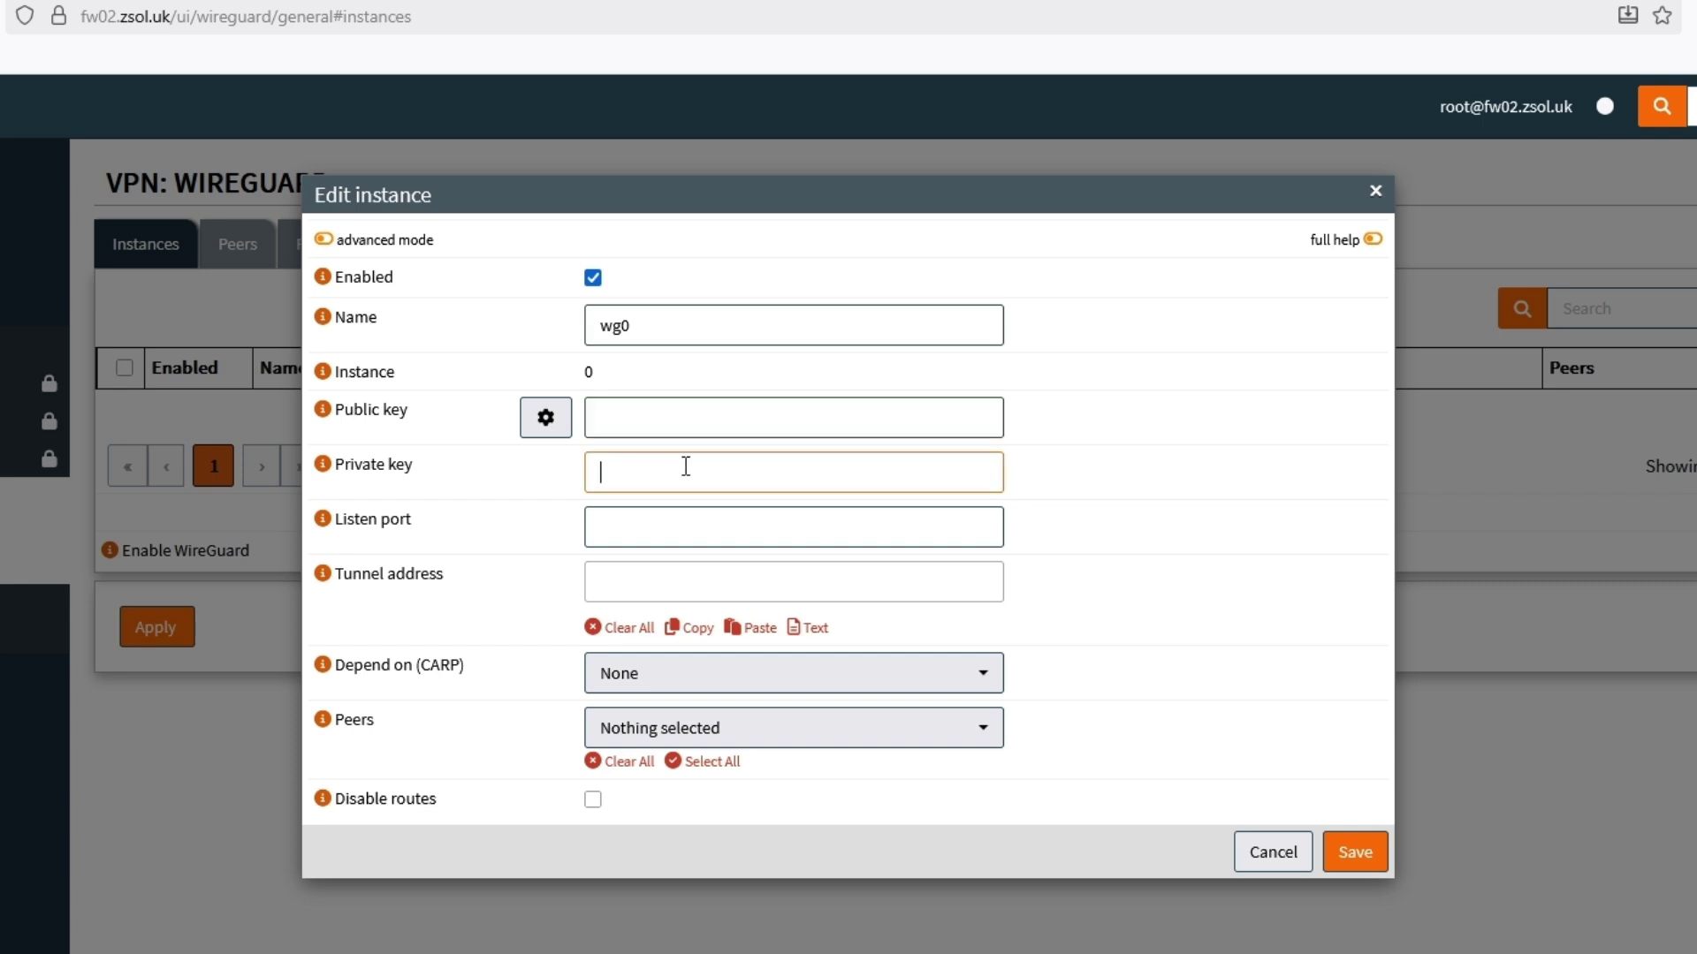
{"action": "left_click", "coordinate": [546, 418]}
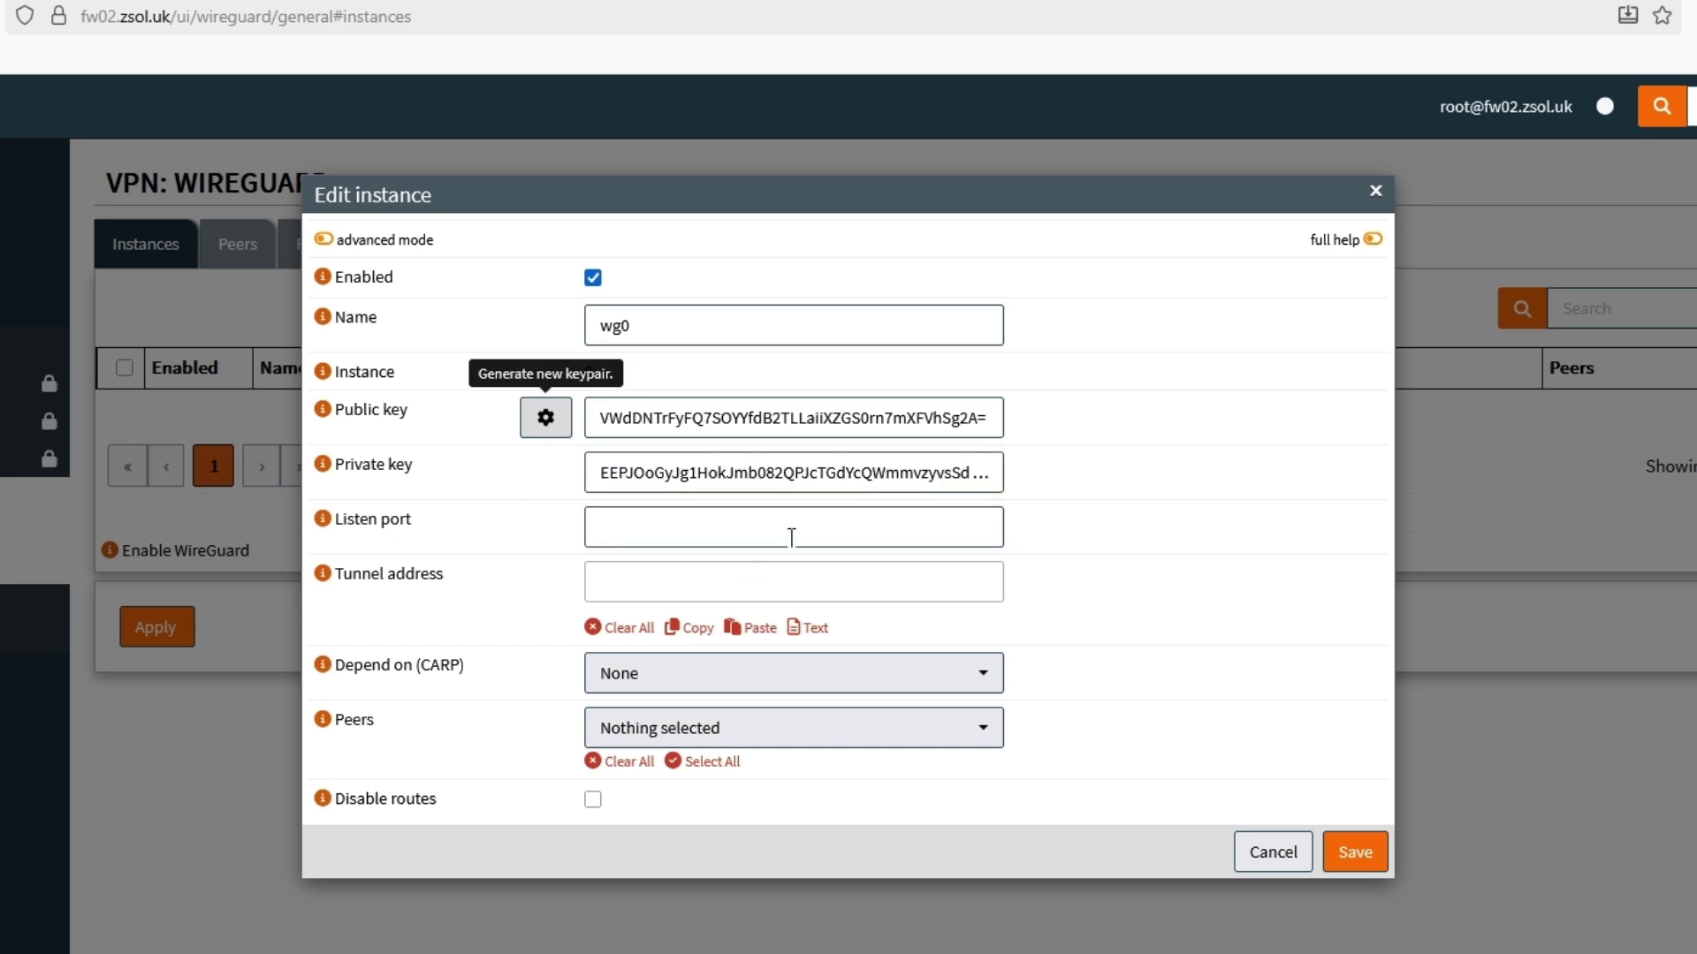
{"action": "left_click", "coordinate": [747, 539]}
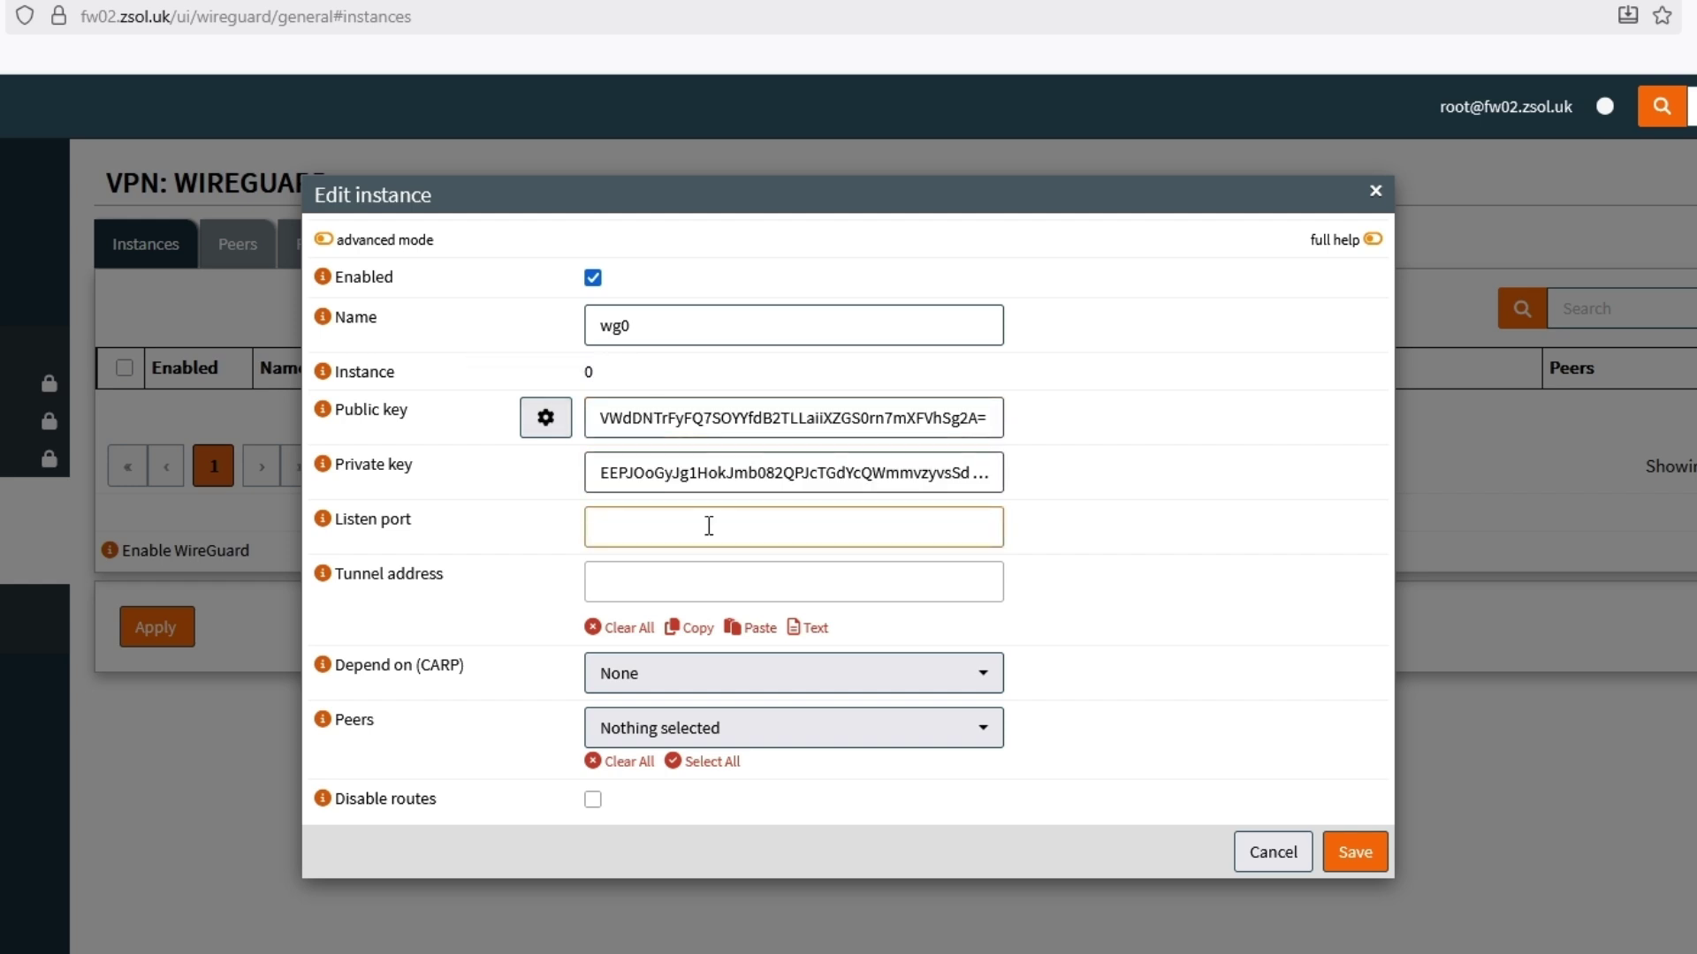
{"action": "type", "text": "51820"}
{"action": "key", "text": "BackSpace"}
{"action": "key", "text": "BackSpace"}
{"action": "key", "text": "BackSpace"}
{"action": "key", "text": "BackSpace"}
{"action": "key", "text": "BackSpace"}
Set listen port 51821 and tunnel address 172.16.11.0/24, then save the wg0 instance.
{"action": "type", "text": "51821"}
{"action": "left_click", "coordinate": [924, 591]}
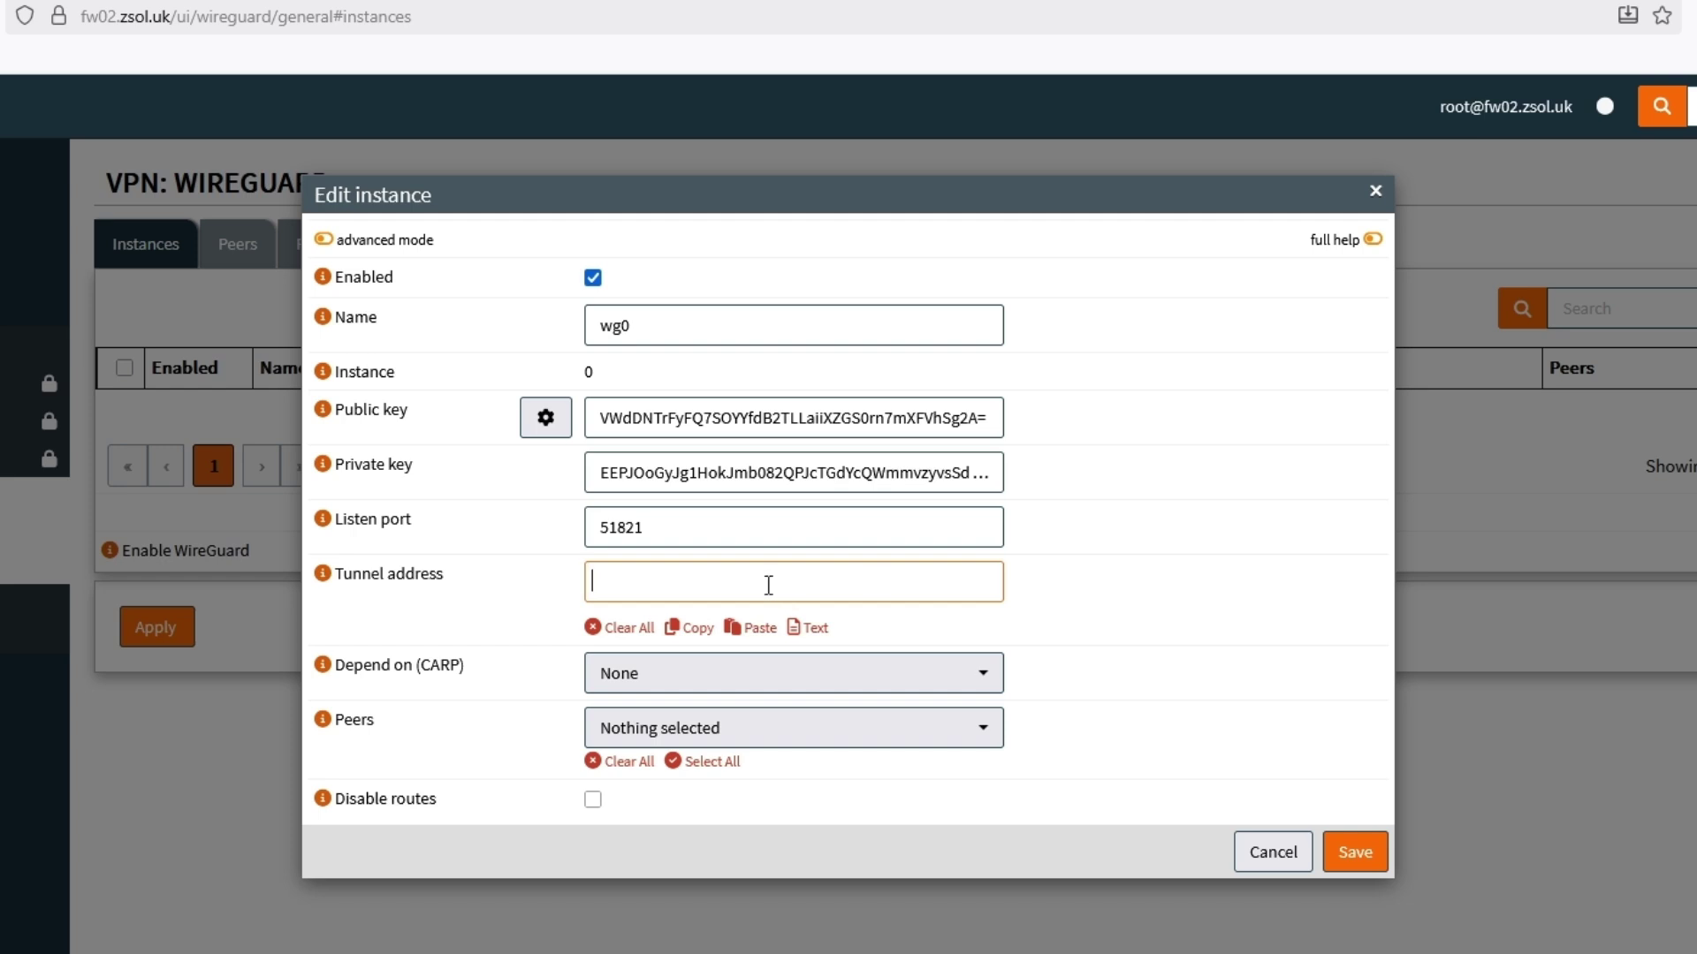
{"action": "type", "text": "172.16.11.0/24"}
{"action": "key", "text": "BackSpace"}
{"action": "key", "text": "BackSpace"}
{"action": "type", "text": "29"}
{"action": "key", "text": "BackSpace"}
{"action": "key", "text": "BackSpace"}
{"action": "type", "text": "24"}
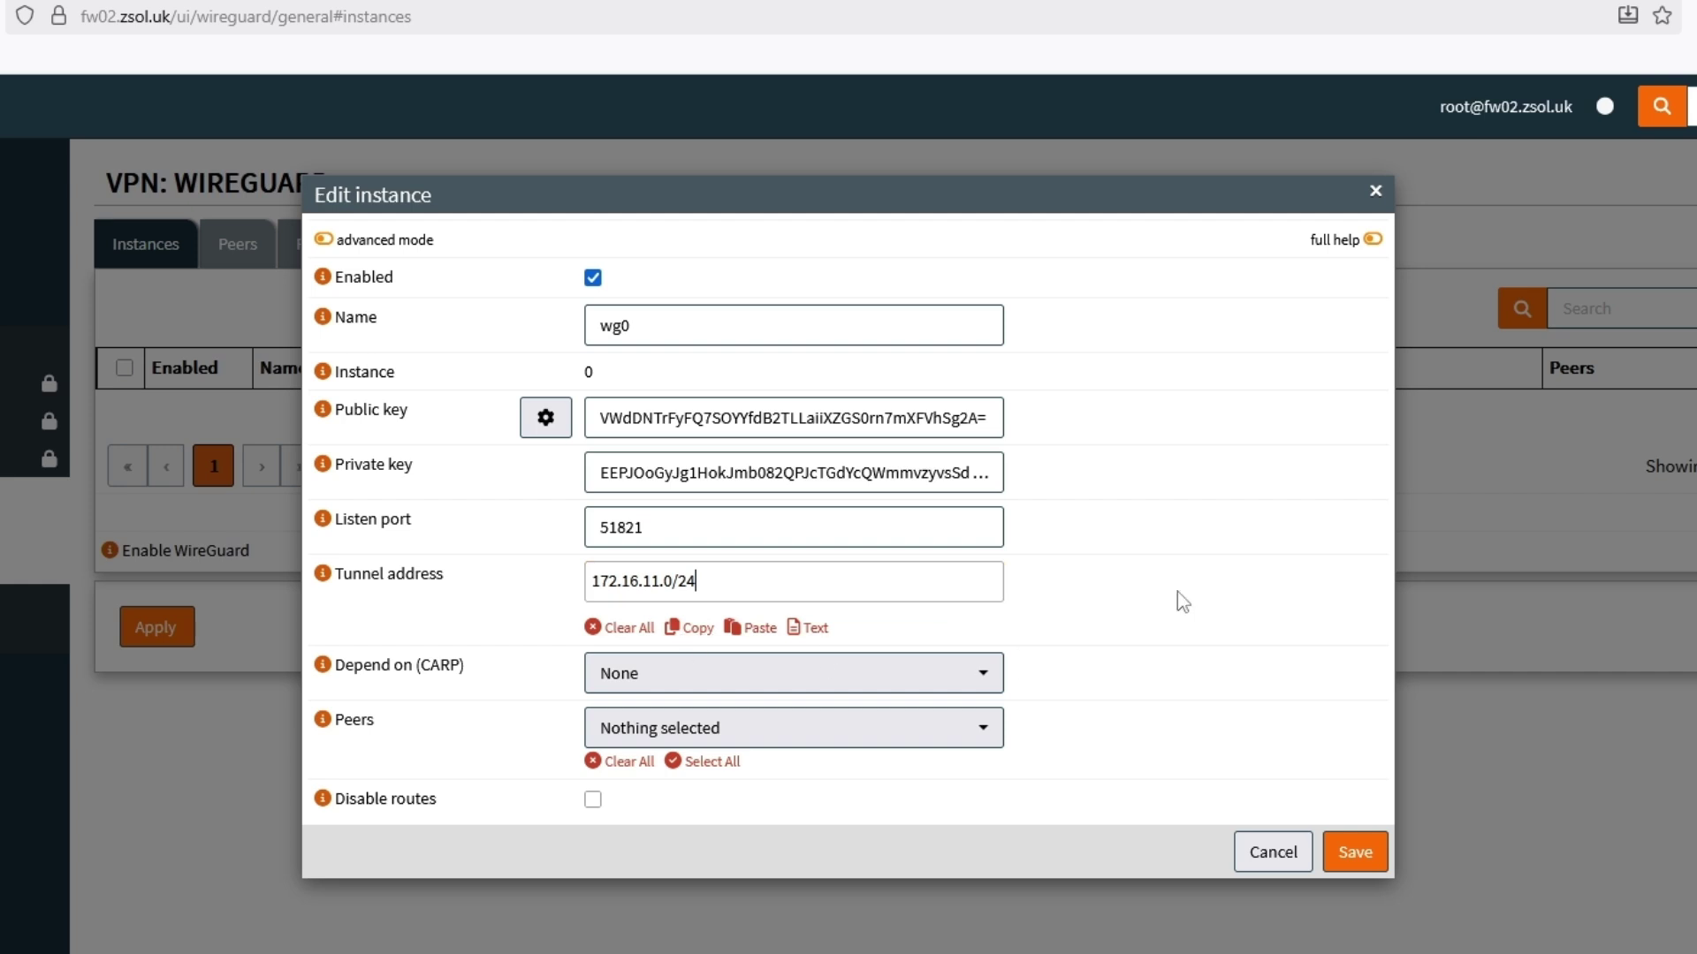
{"action": "key", "text": "Return"}
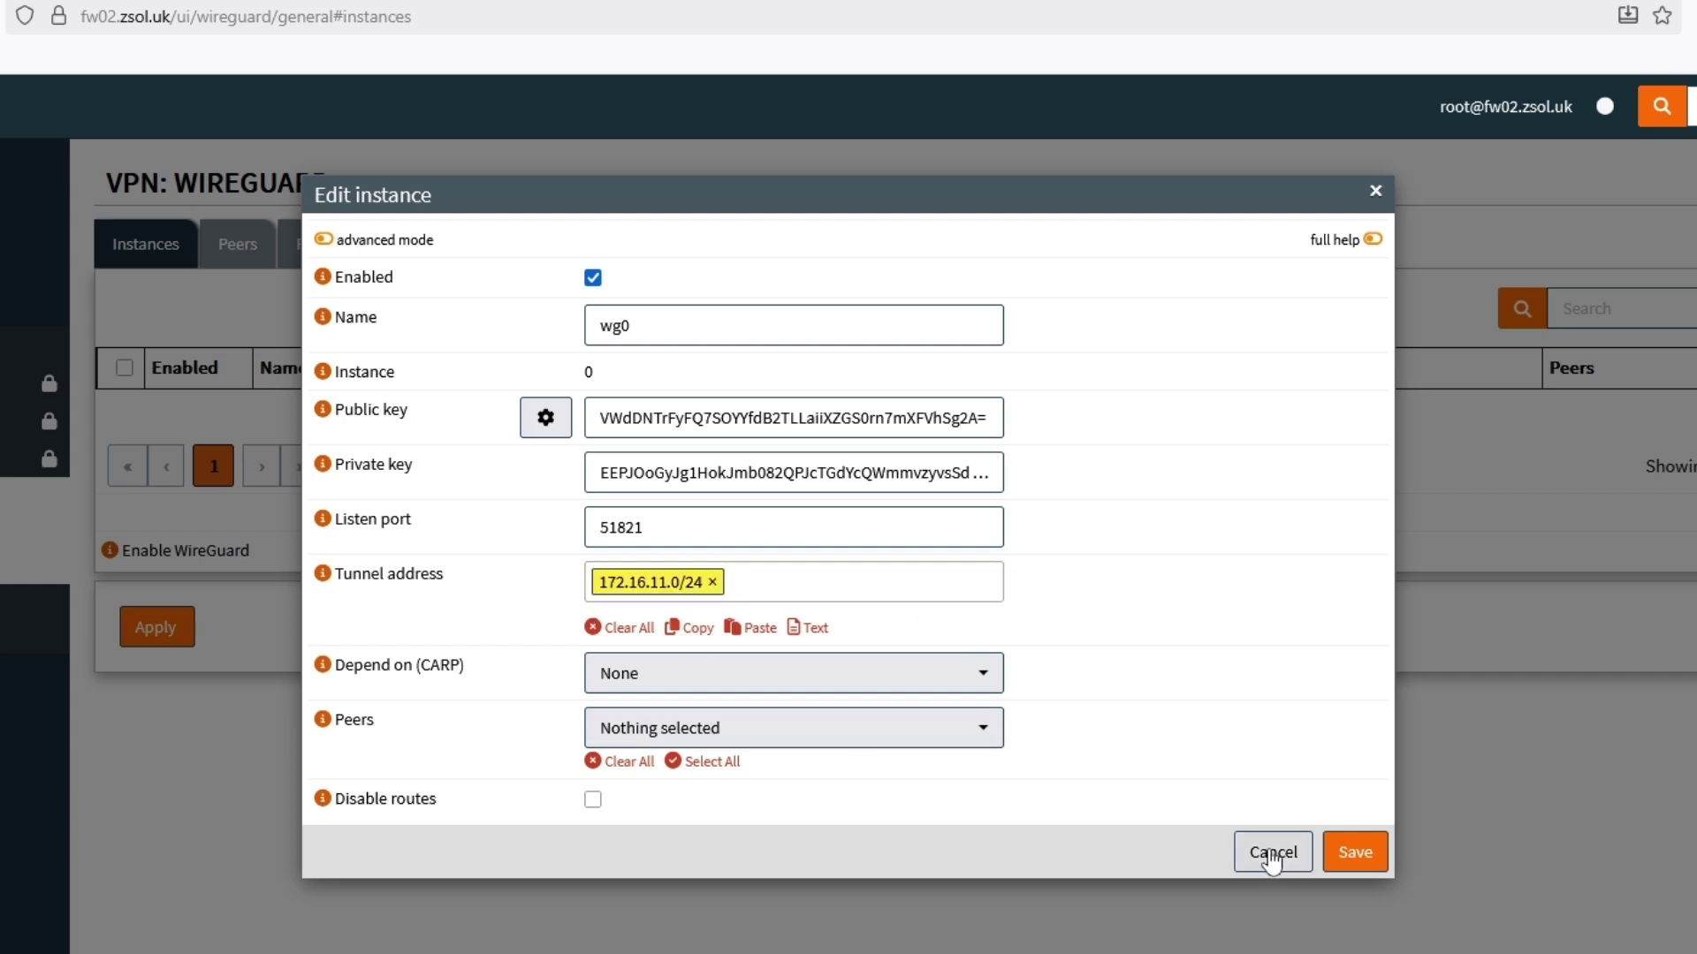
{"action": "left_click", "coordinate": [1352, 854]}
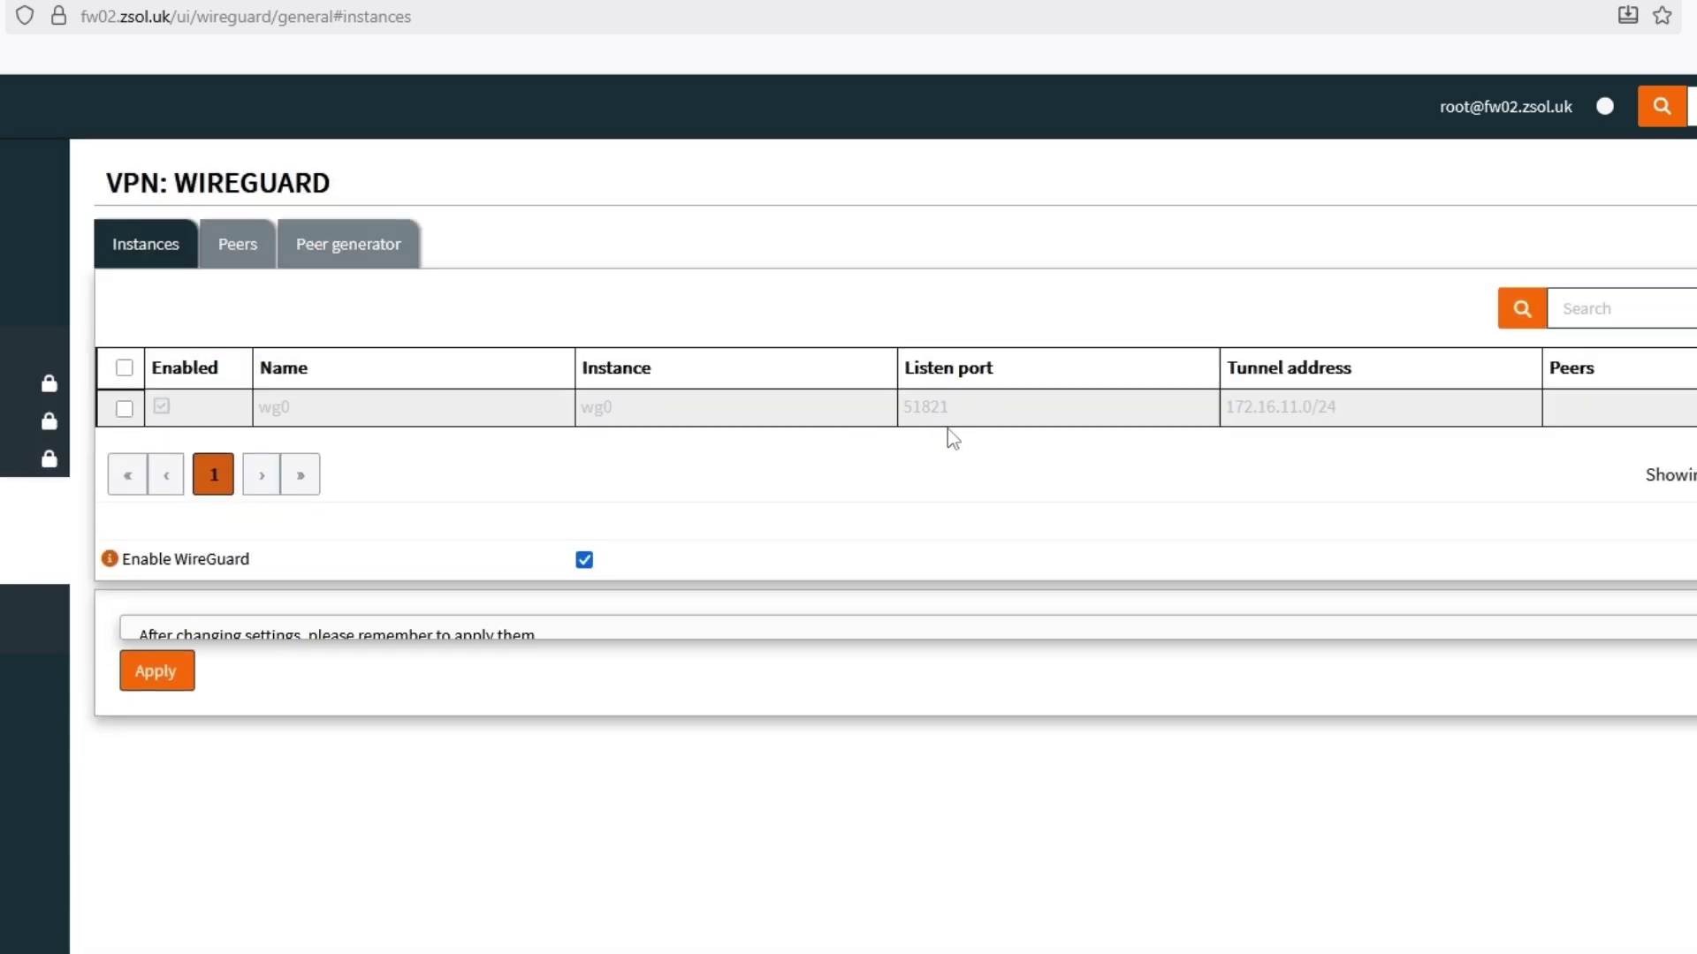
Apply the WireGuard settings so wg0 on port 51821 goes live.
{"action": "left_click", "coordinate": [151, 654]}
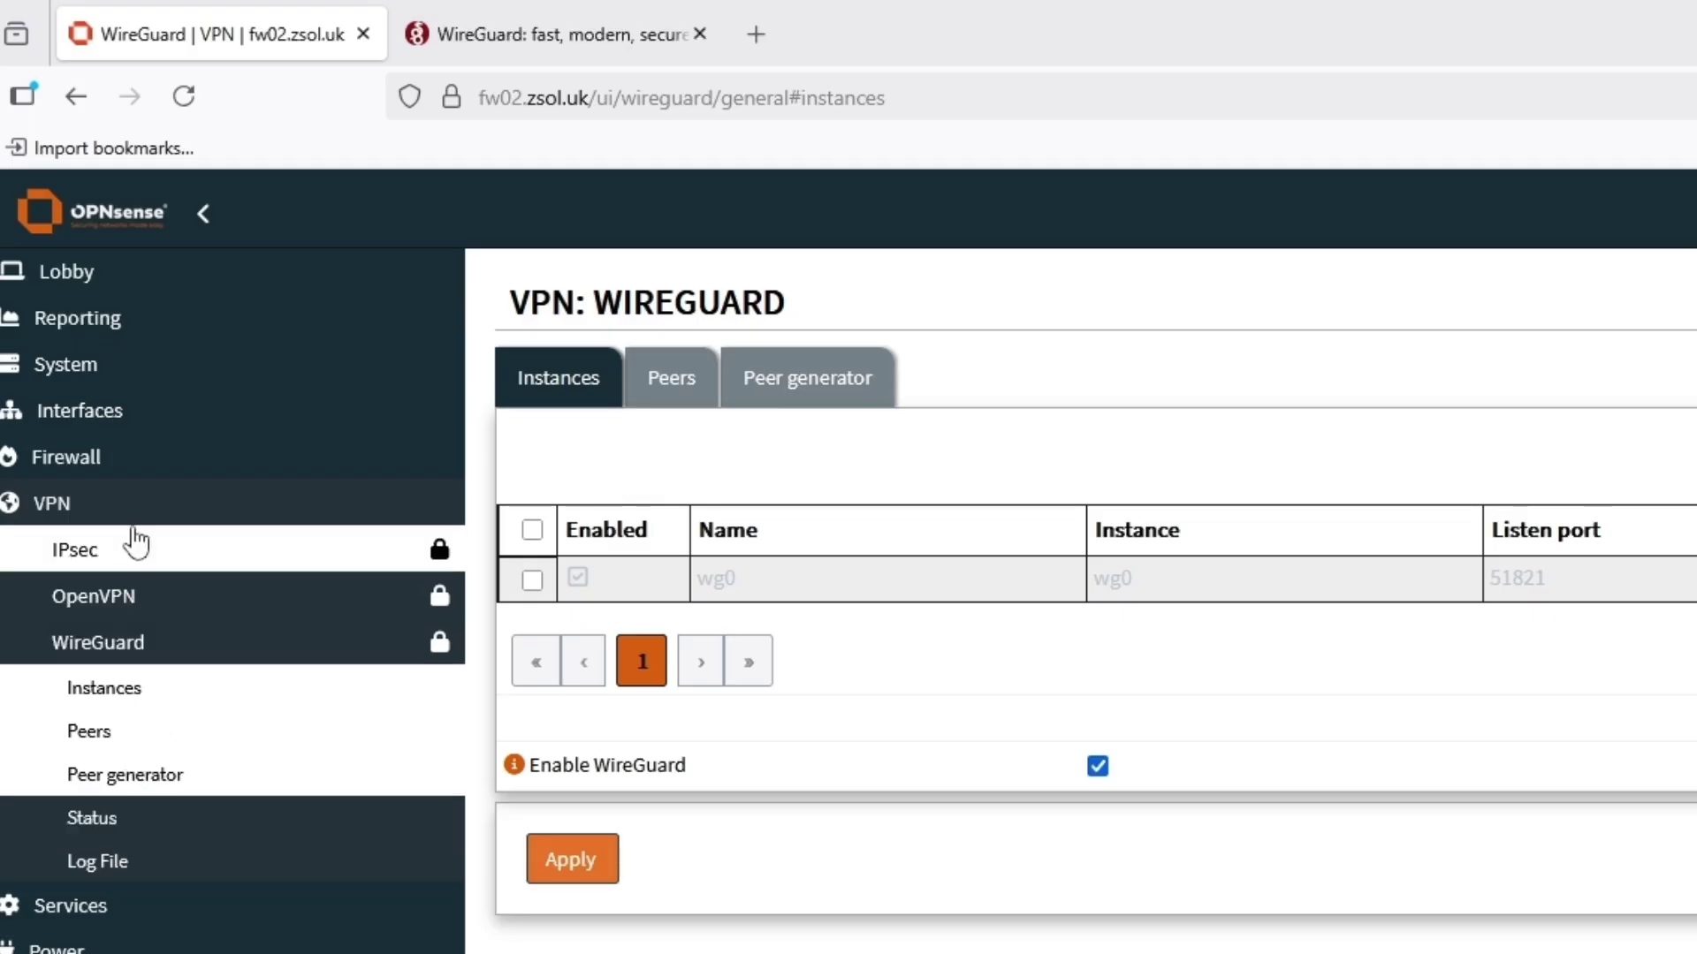
In Interfaces > Assignments, add wg0 as new interface 'Tunnel0' and save.
{"action": "left_click", "coordinate": [99, 422]}
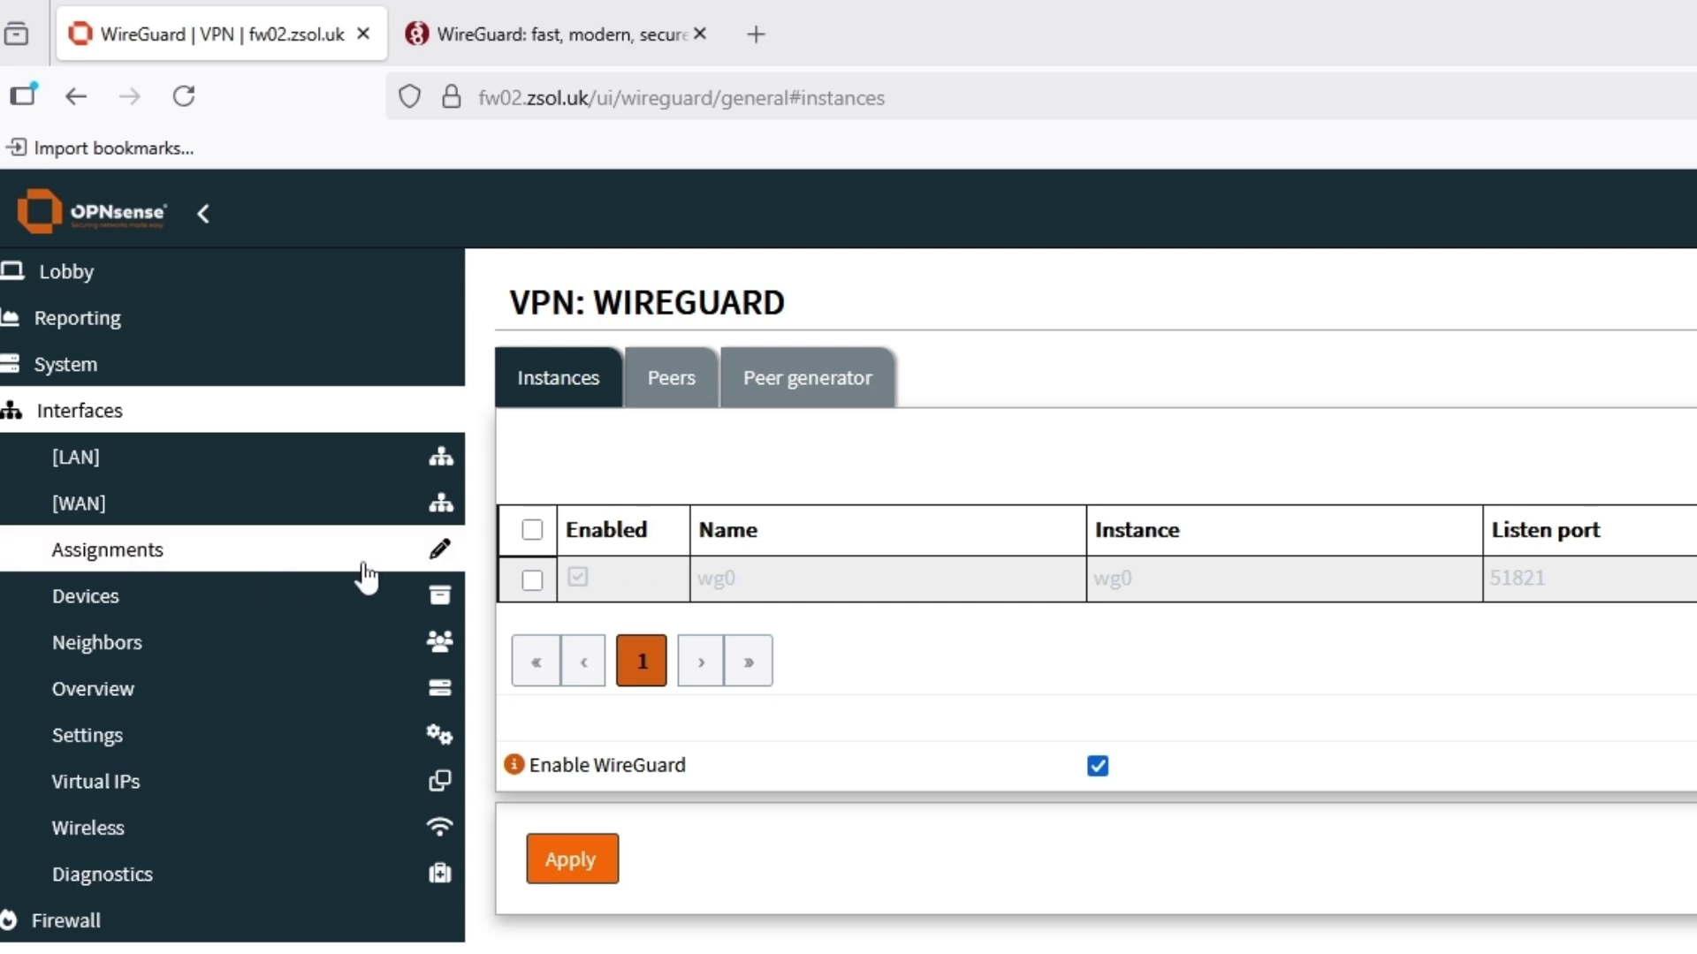
{"action": "left_click", "coordinate": [433, 552]}
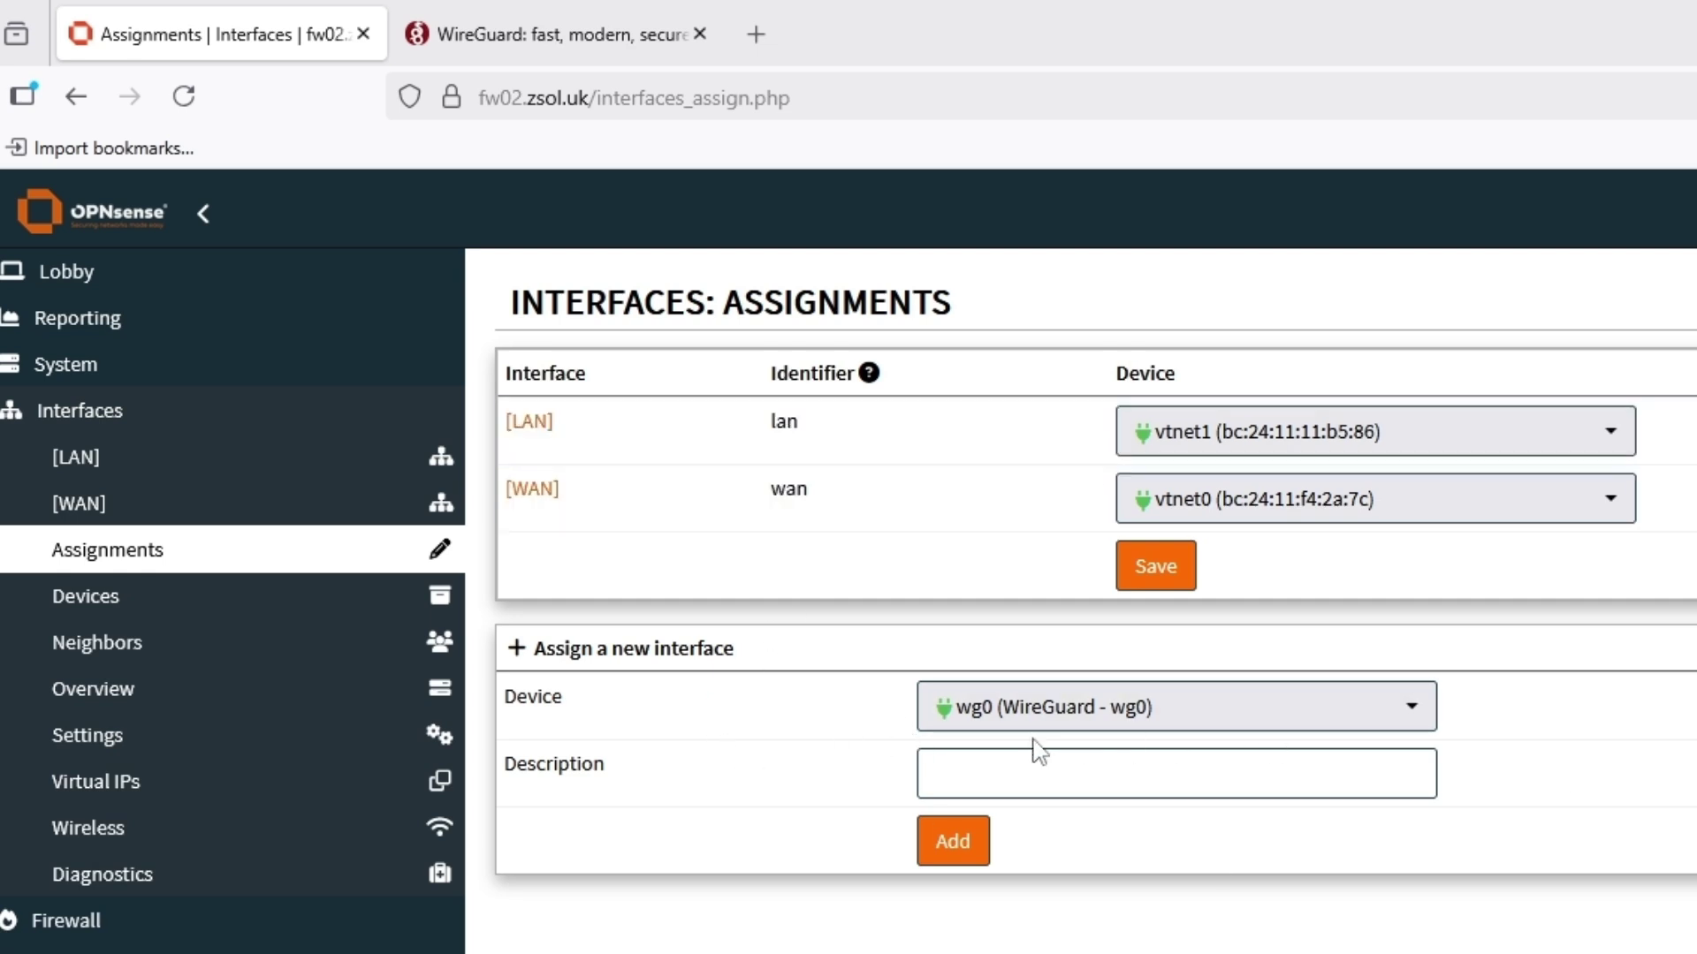
{"action": "left_click", "coordinate": [1372, 707]}
{"action": "left_click", "coordinate": [1110, 760]}
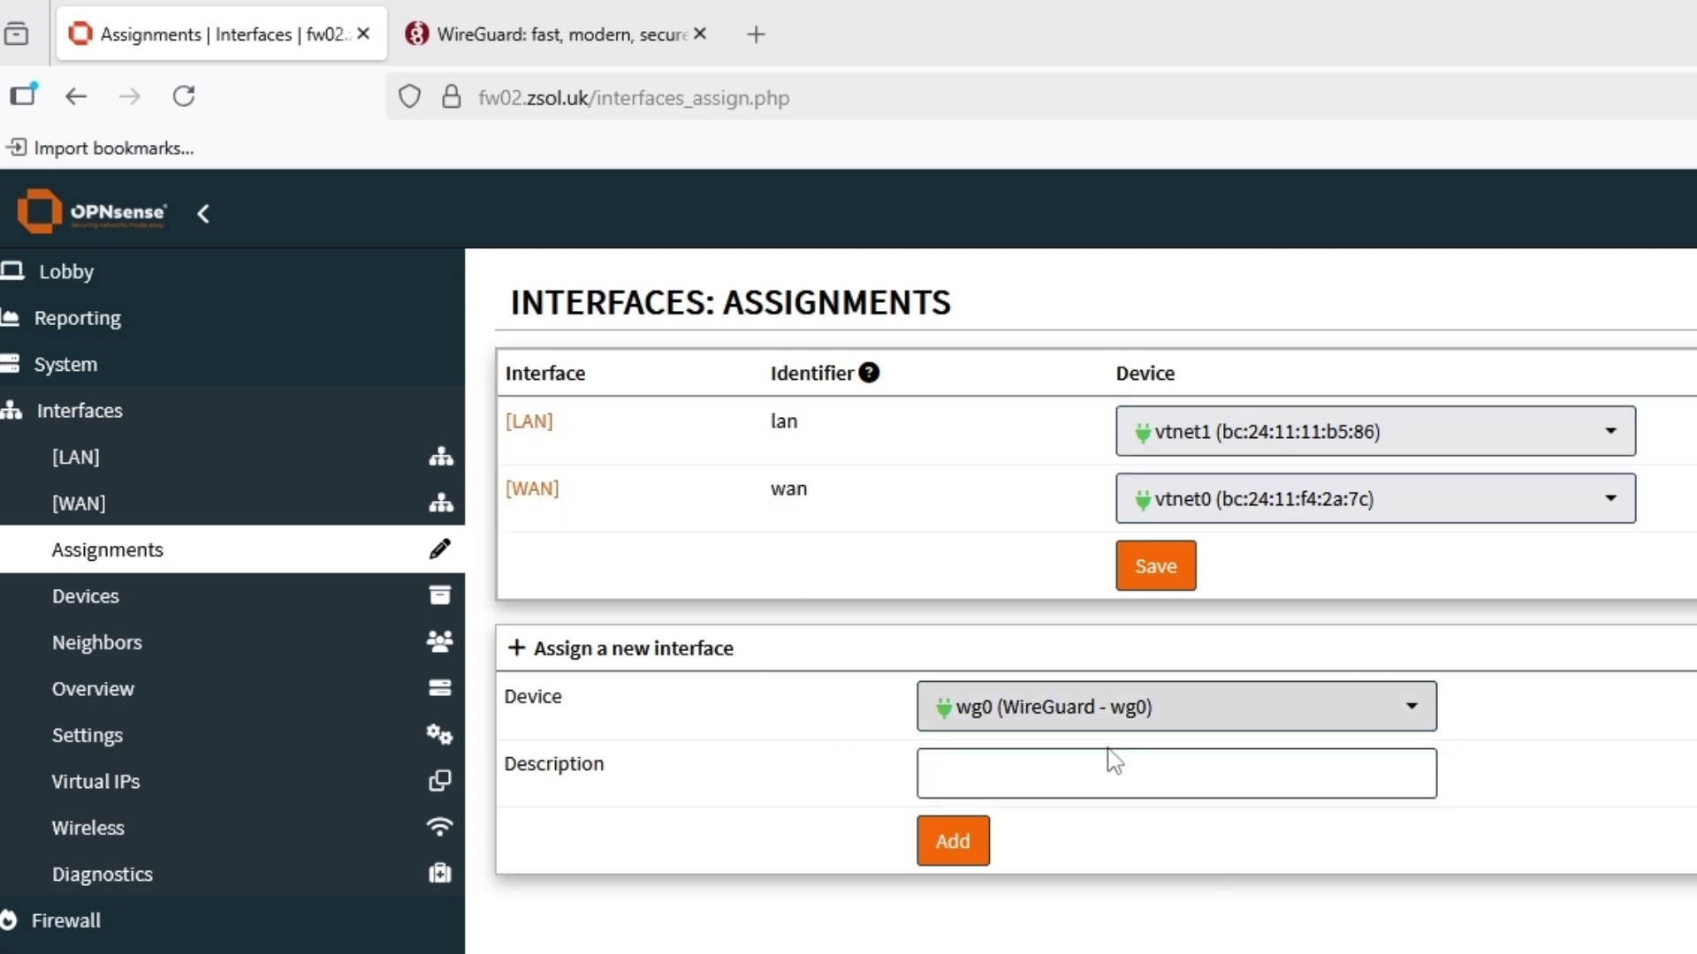
{"action": "left_click", "coordinate": [1076, 775]}
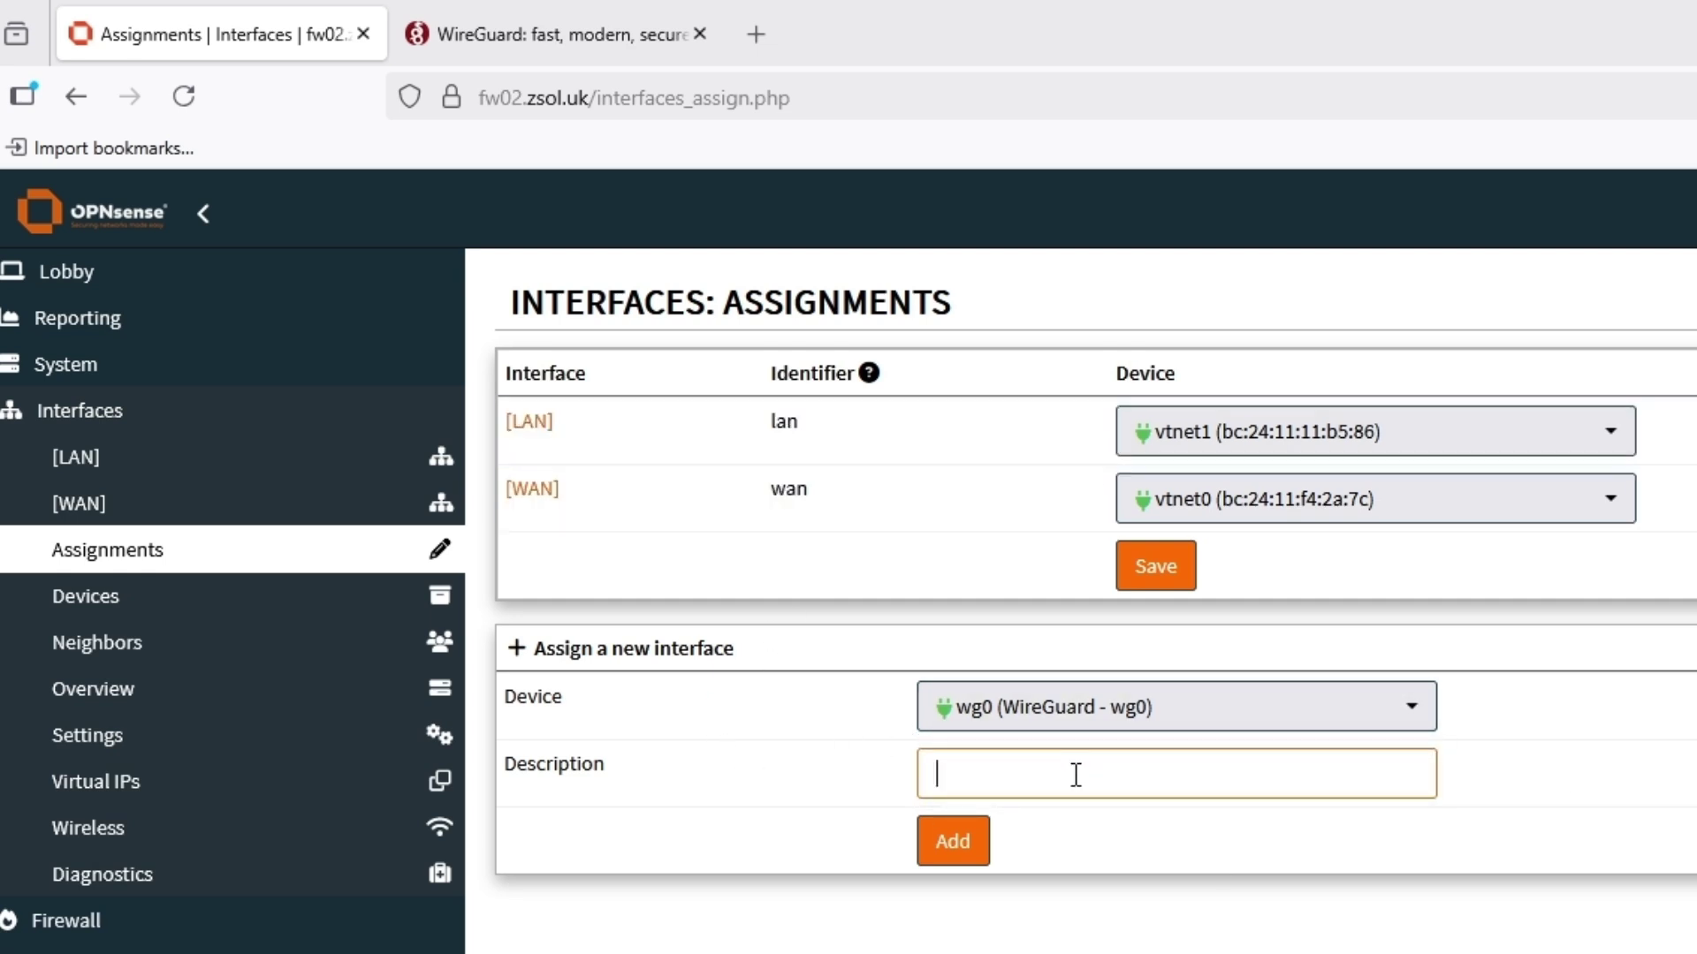
{"action": "type", "text": "Tunnel0"}
{"action": "left_click", "coordinate": [973, 864]}
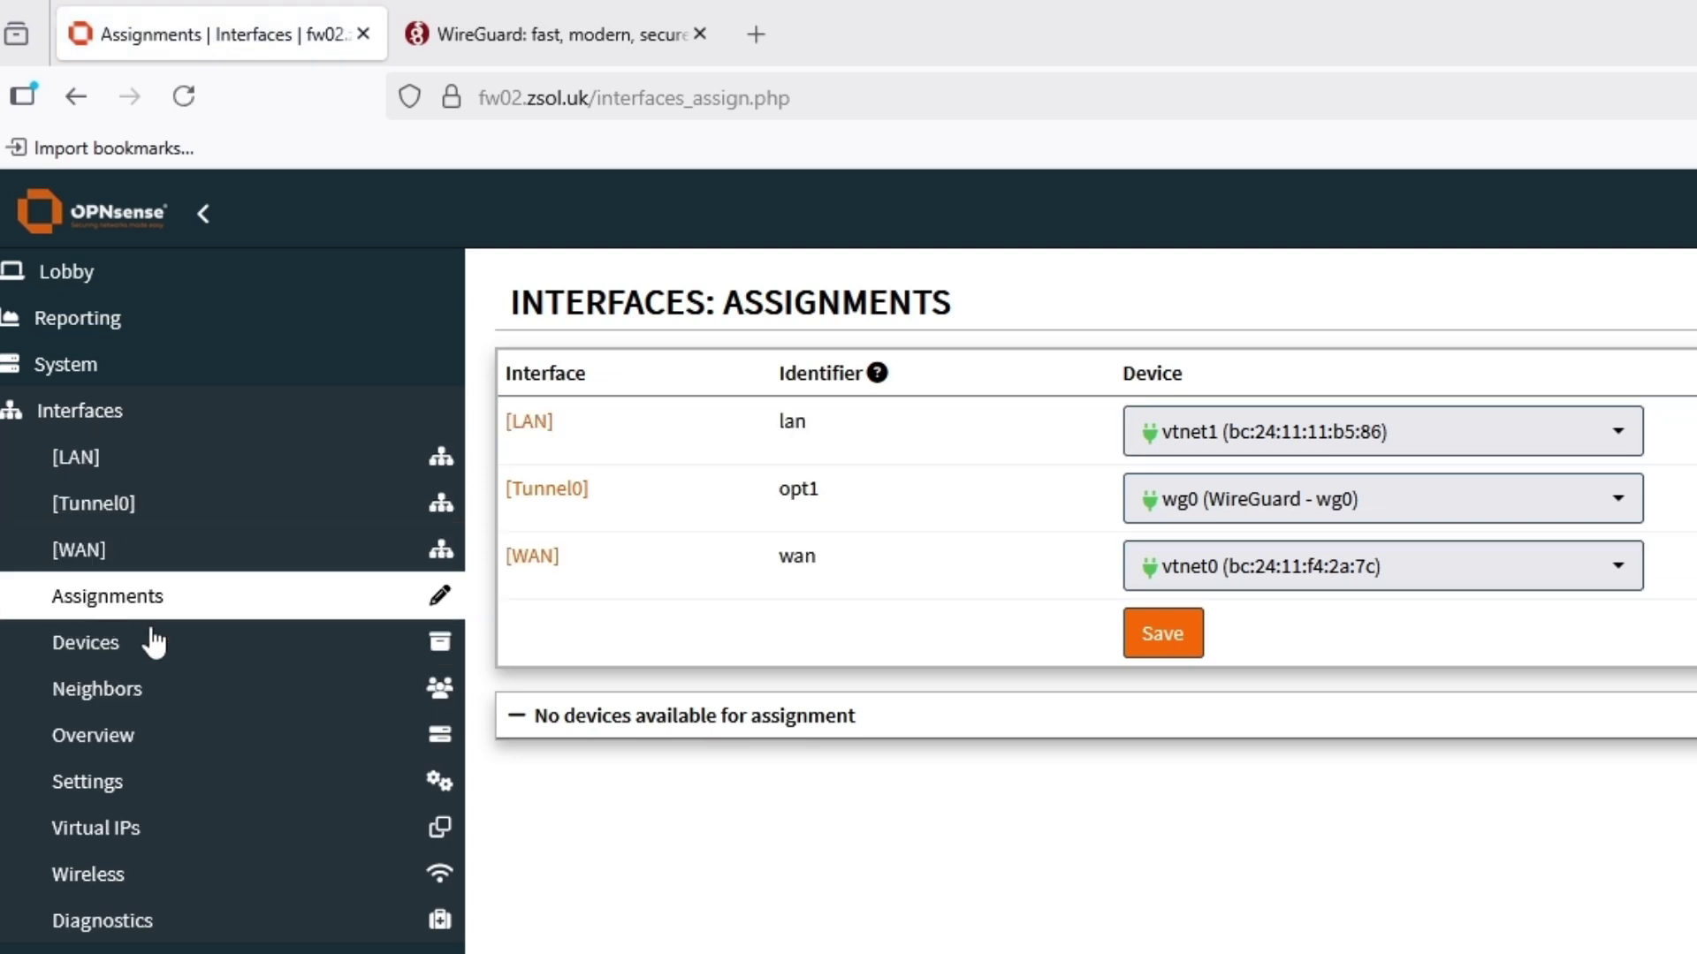
{"action": "left_click", "coordinate": [1159, 649]}
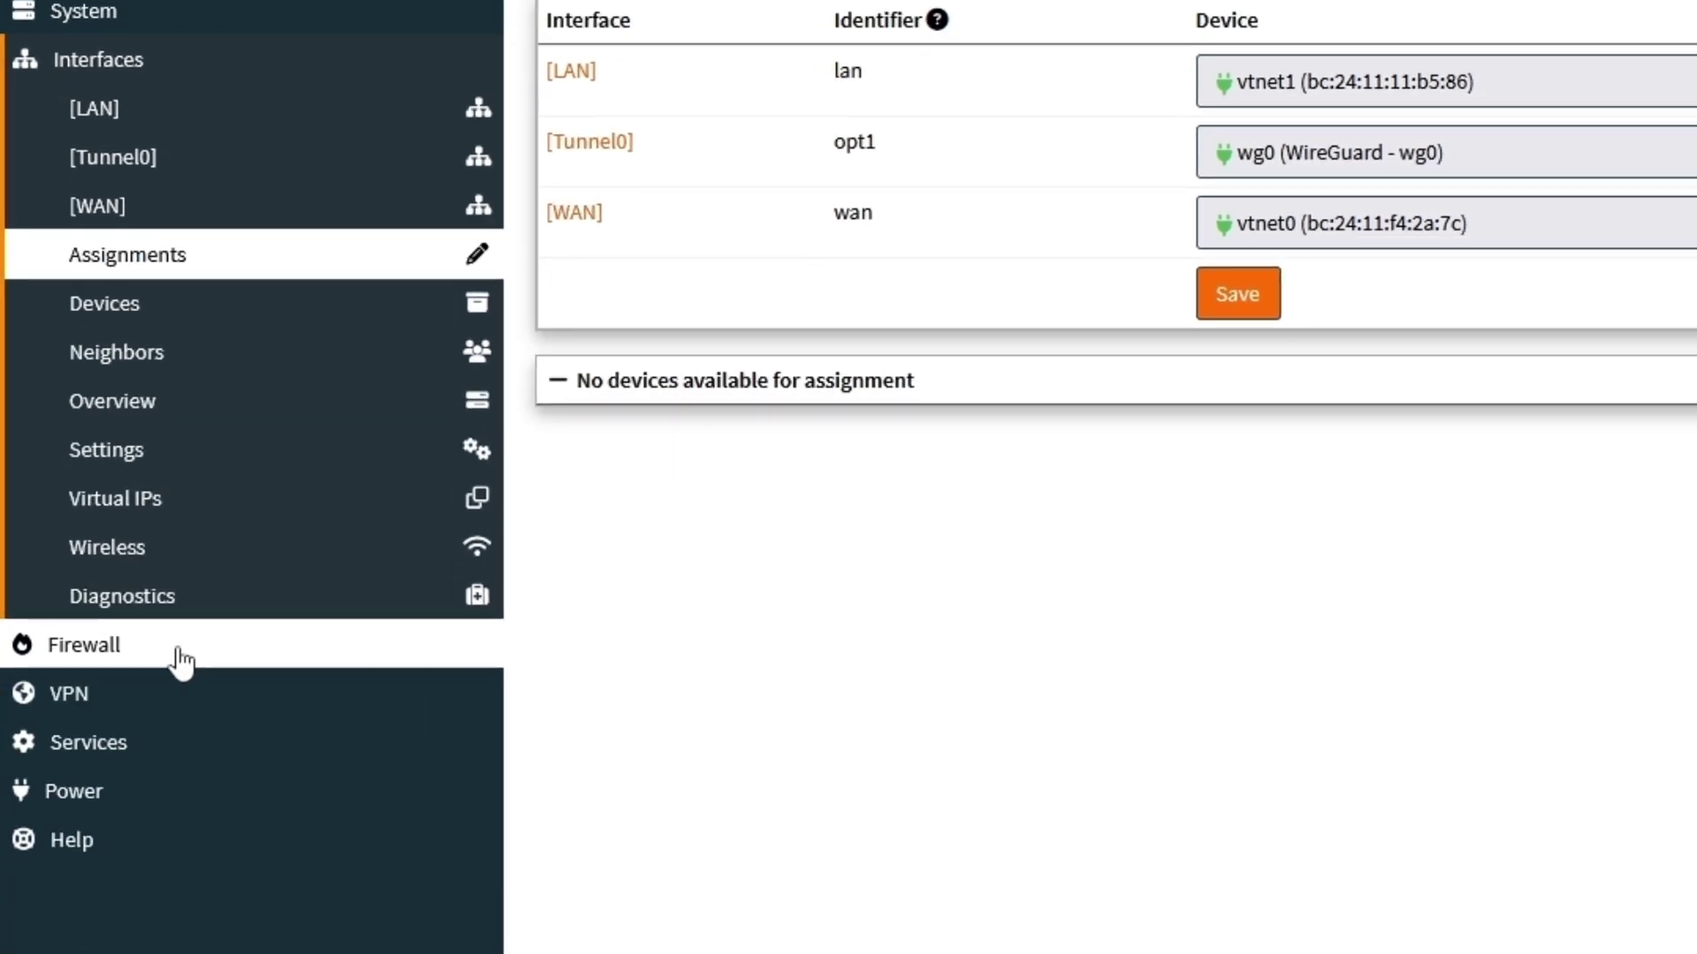
Navigate to Firewall > Rules > WAN, showing the existing port 80 and 443 rules.
{"action": "left_click", "coordinate": [181, 658]}
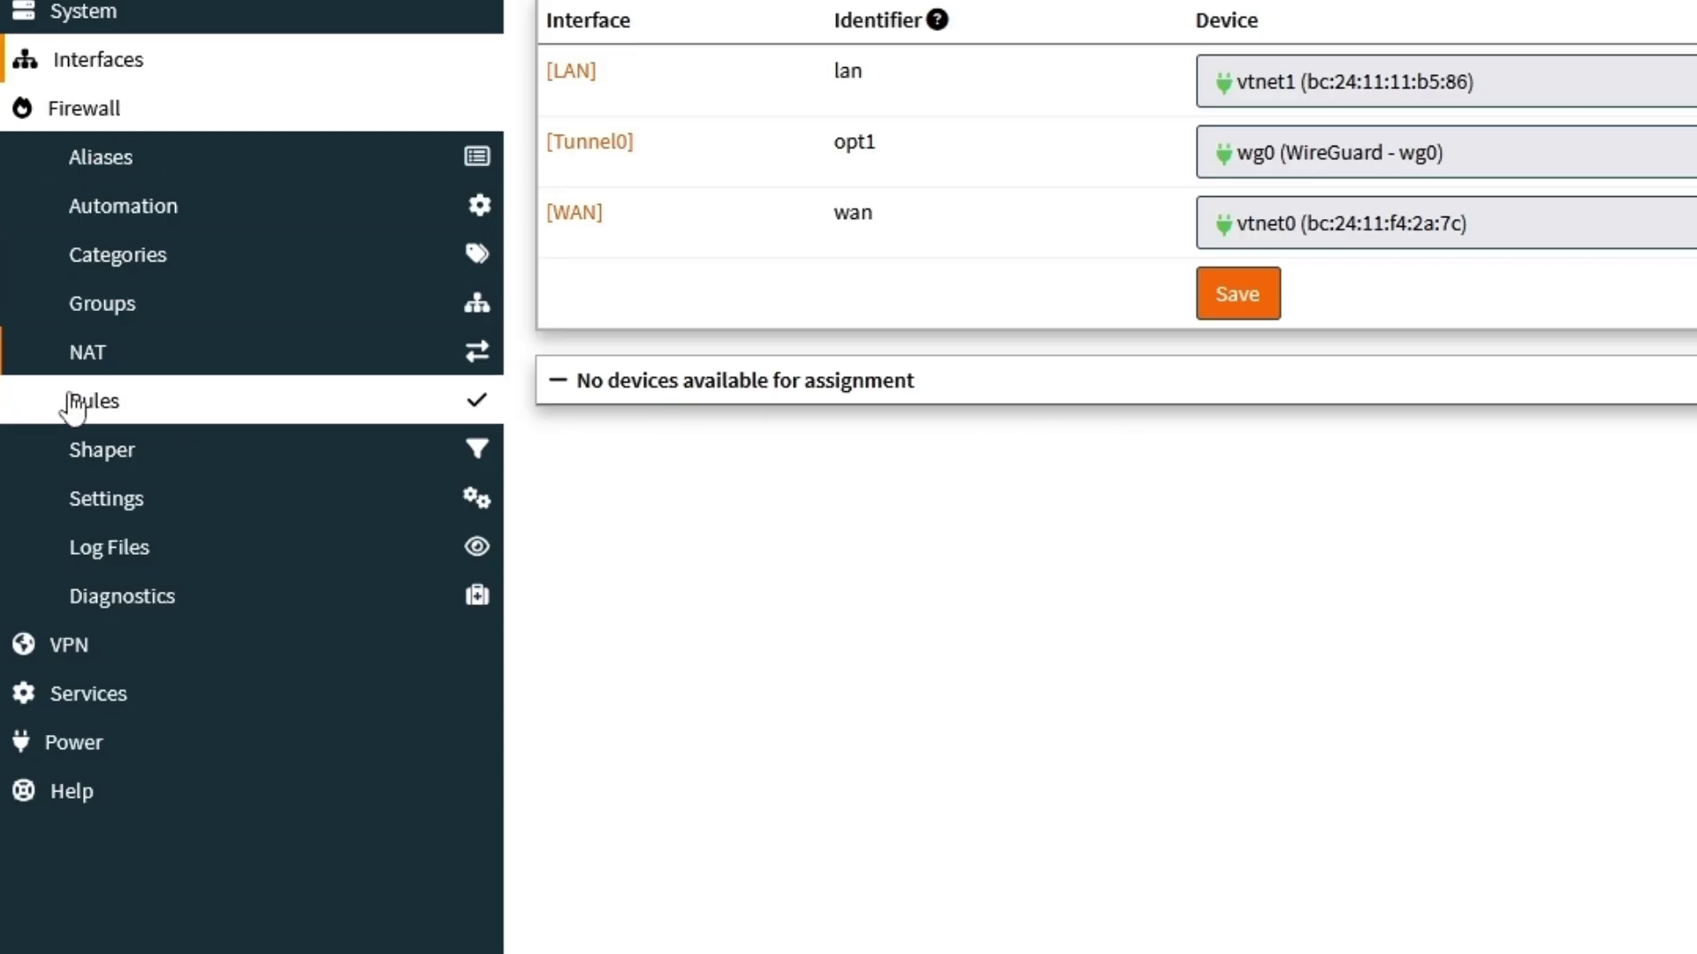
{"action": "left_click", "coordinate": [129, 414]}
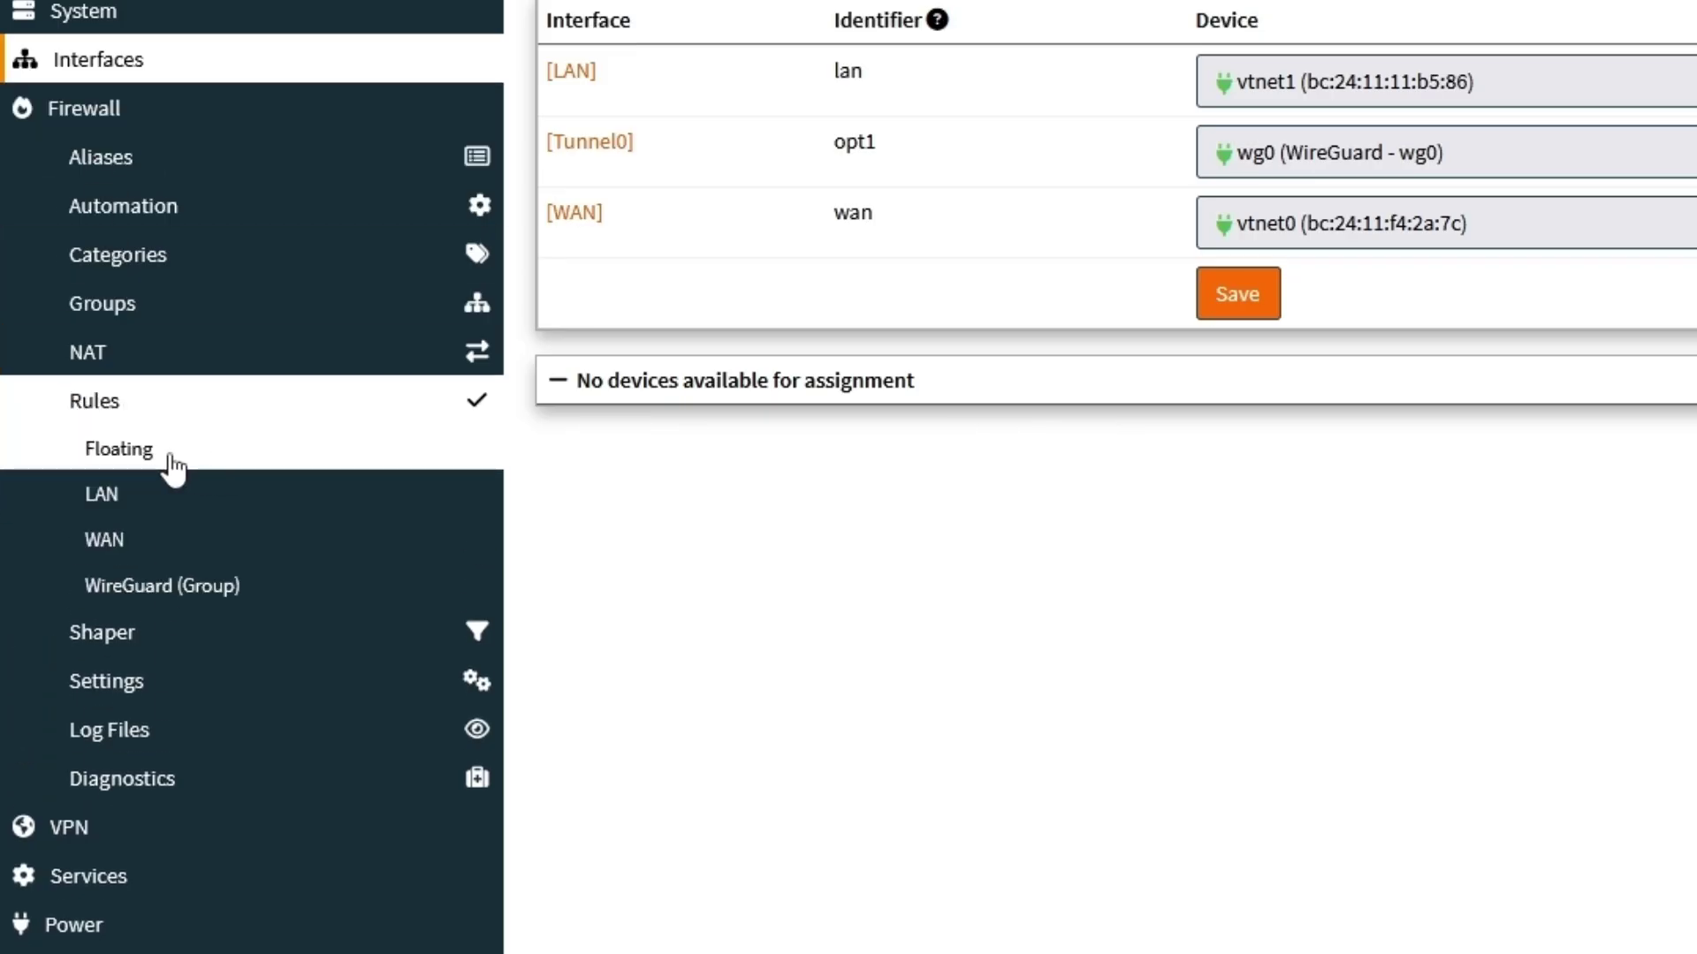
{"action": "left_click", "coordinate": [104, 549]}
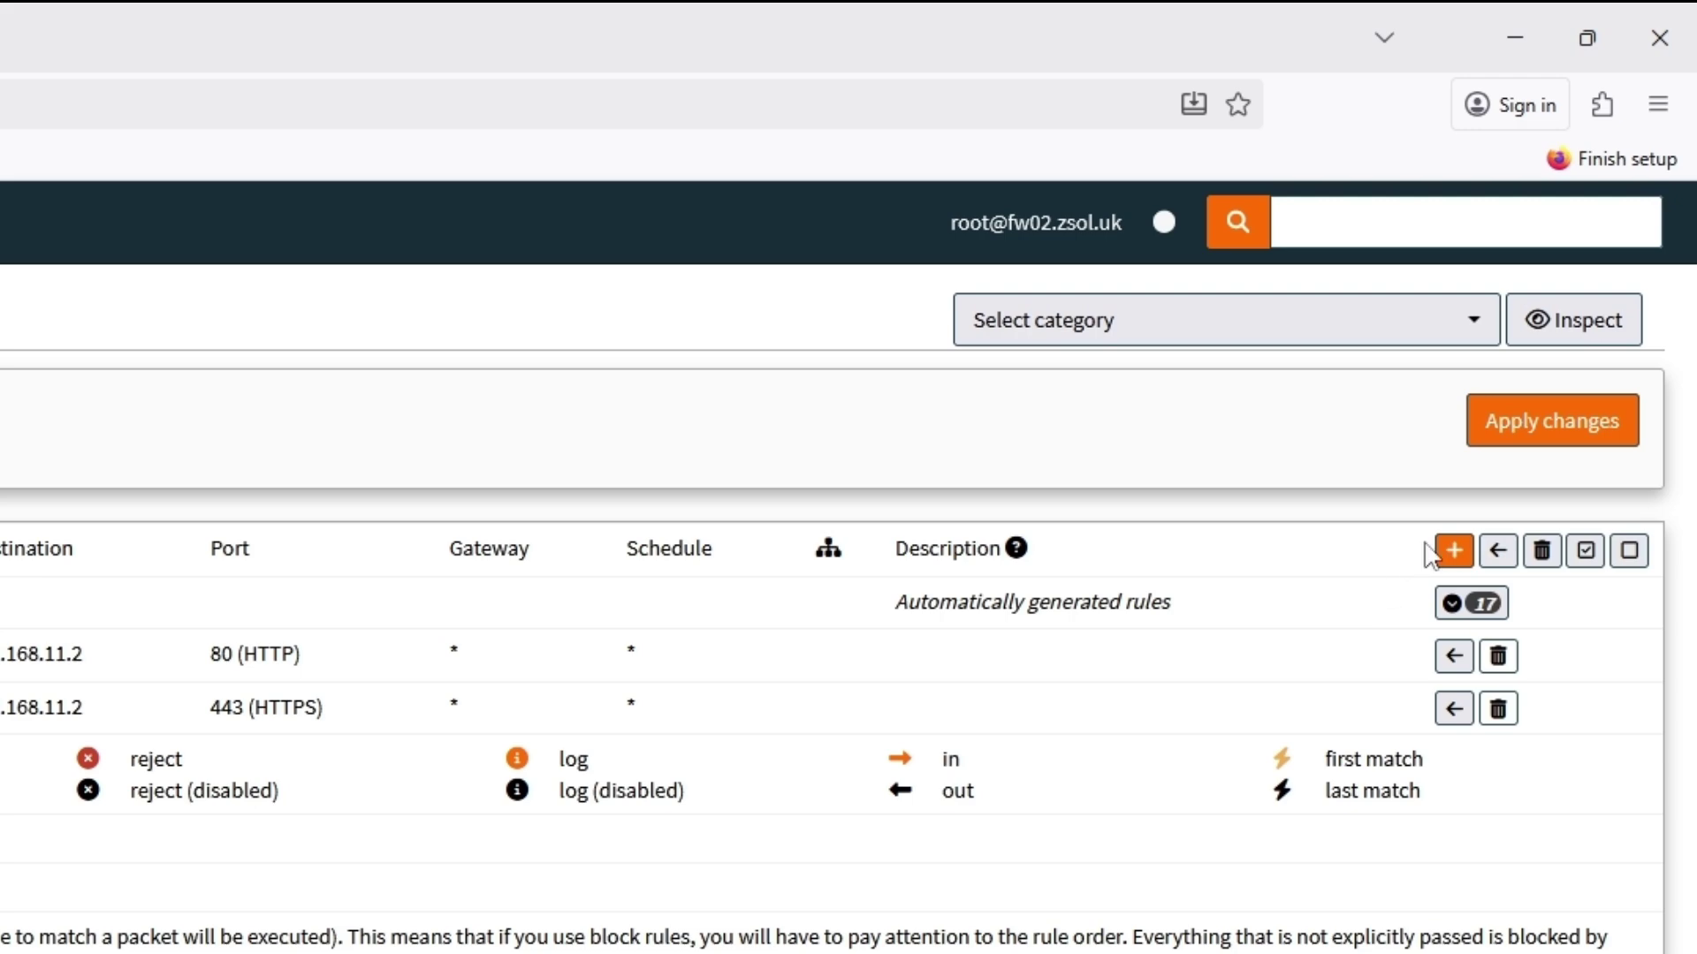
Add a new WAN pass rule and set its protocol to UDP.
{"action": "left_click", "coordinate": [1454, 552]}
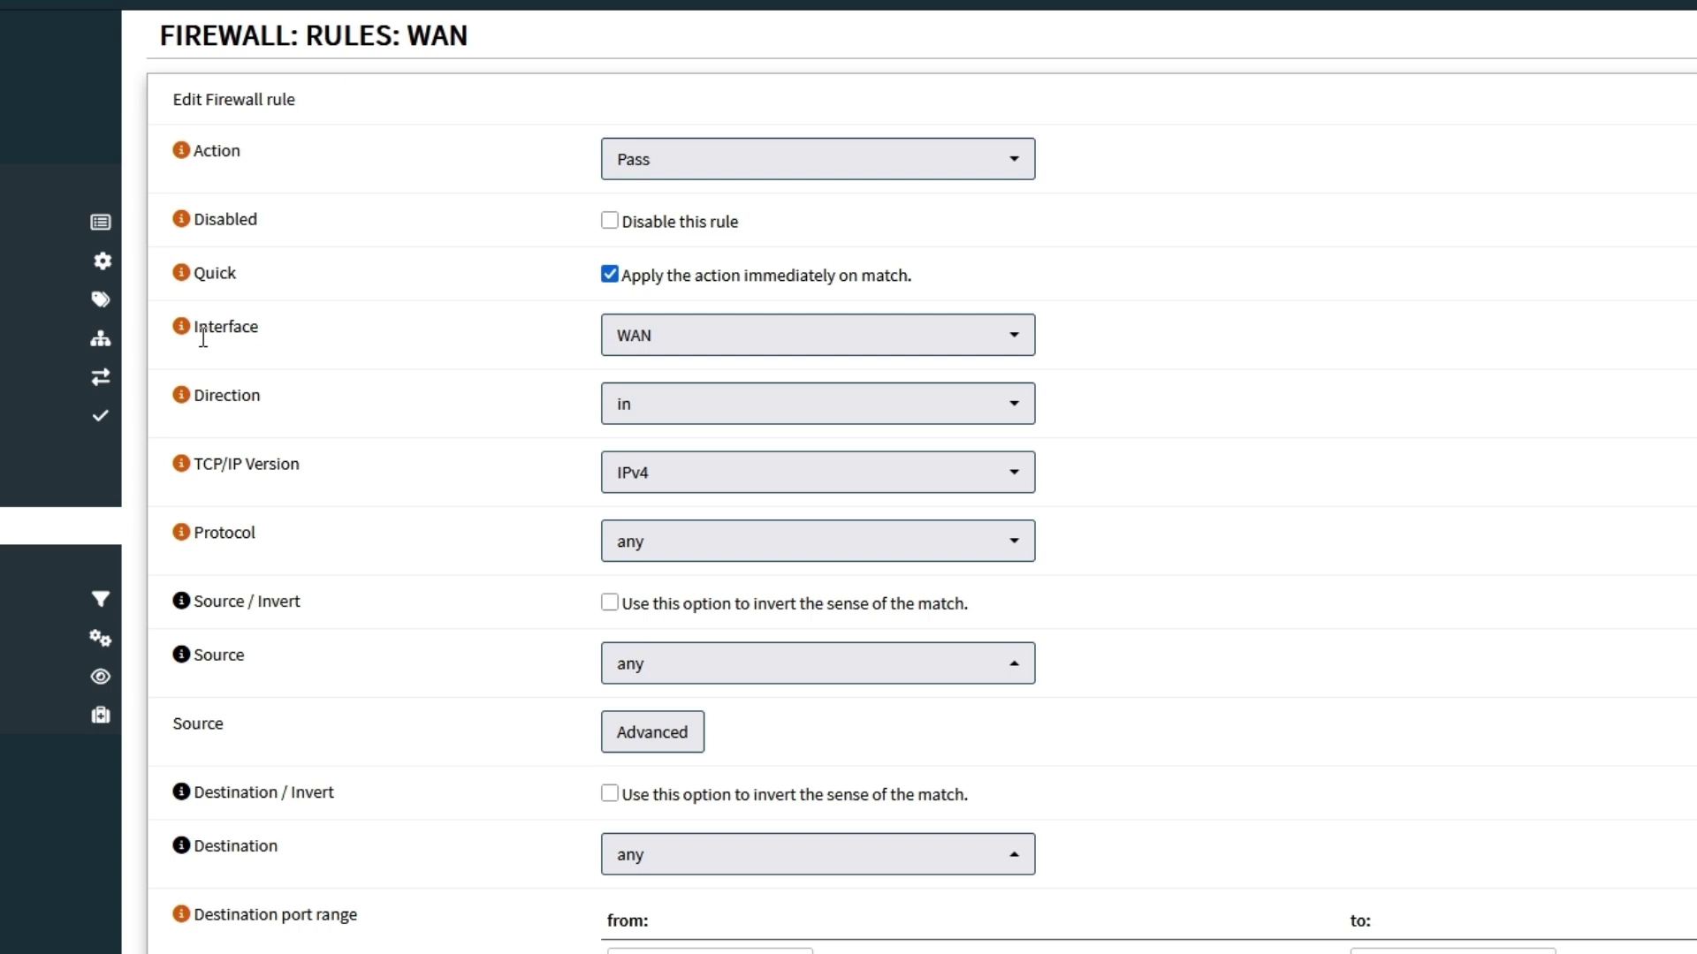
{"action": "left_click_drag", "start_coordinate": [199, 334], "coordinate": [390, 333]}
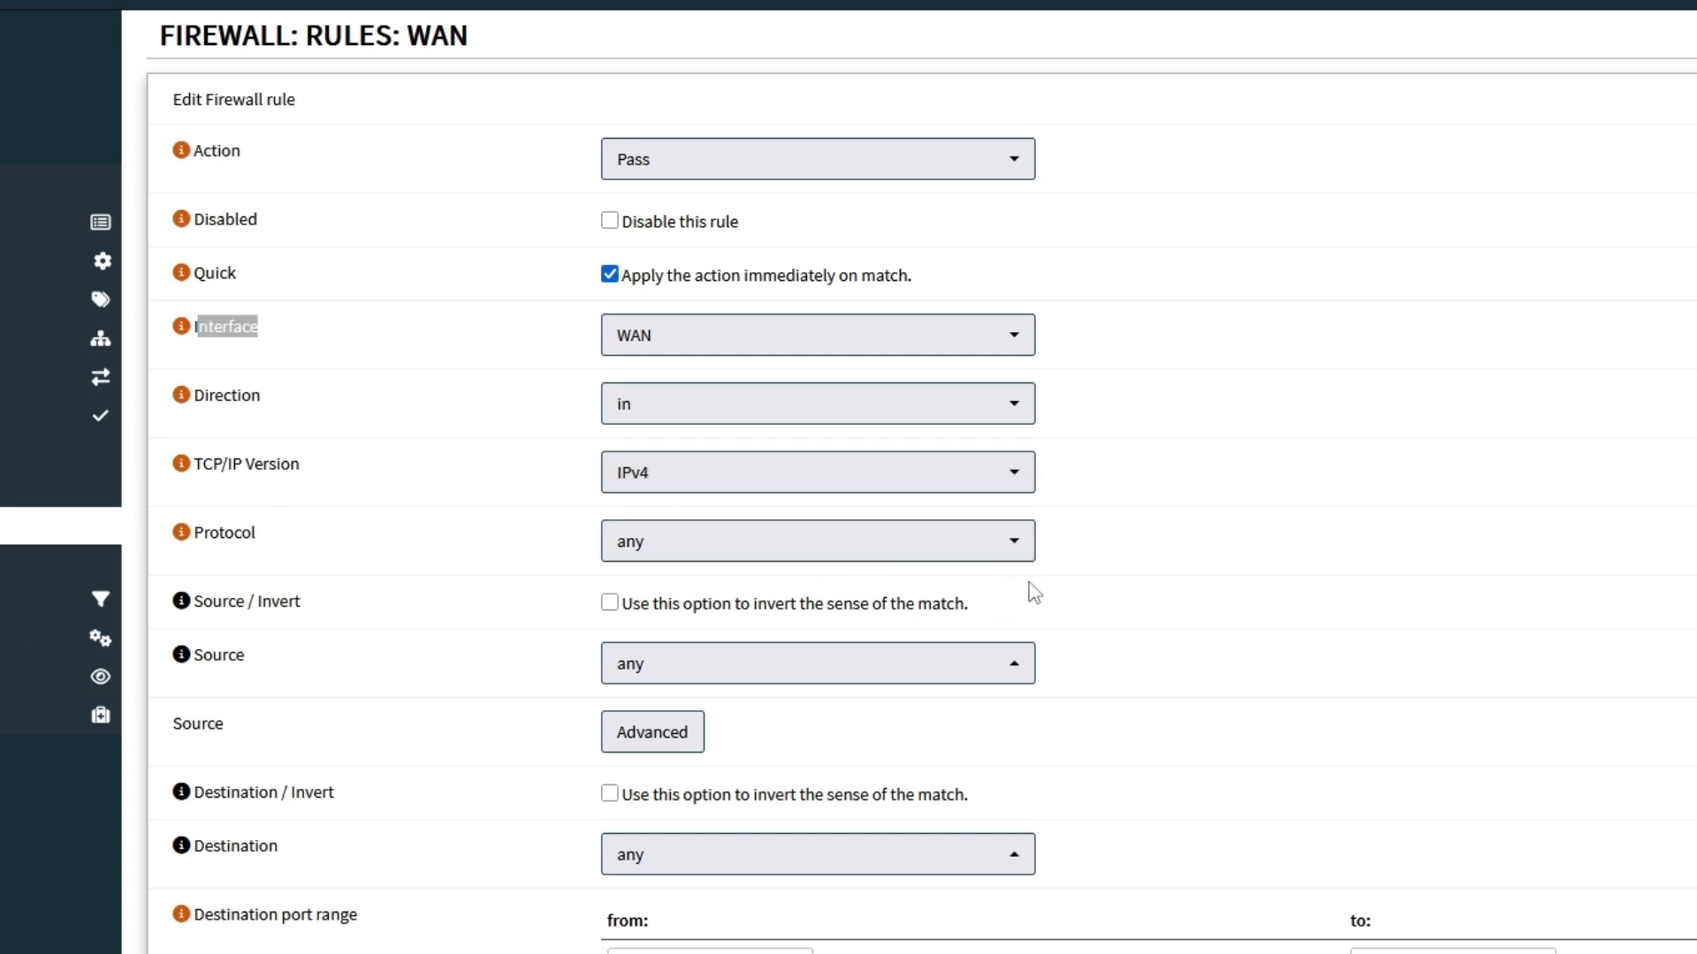
{"action": "left_click", "coordinate": [1015, 542]}
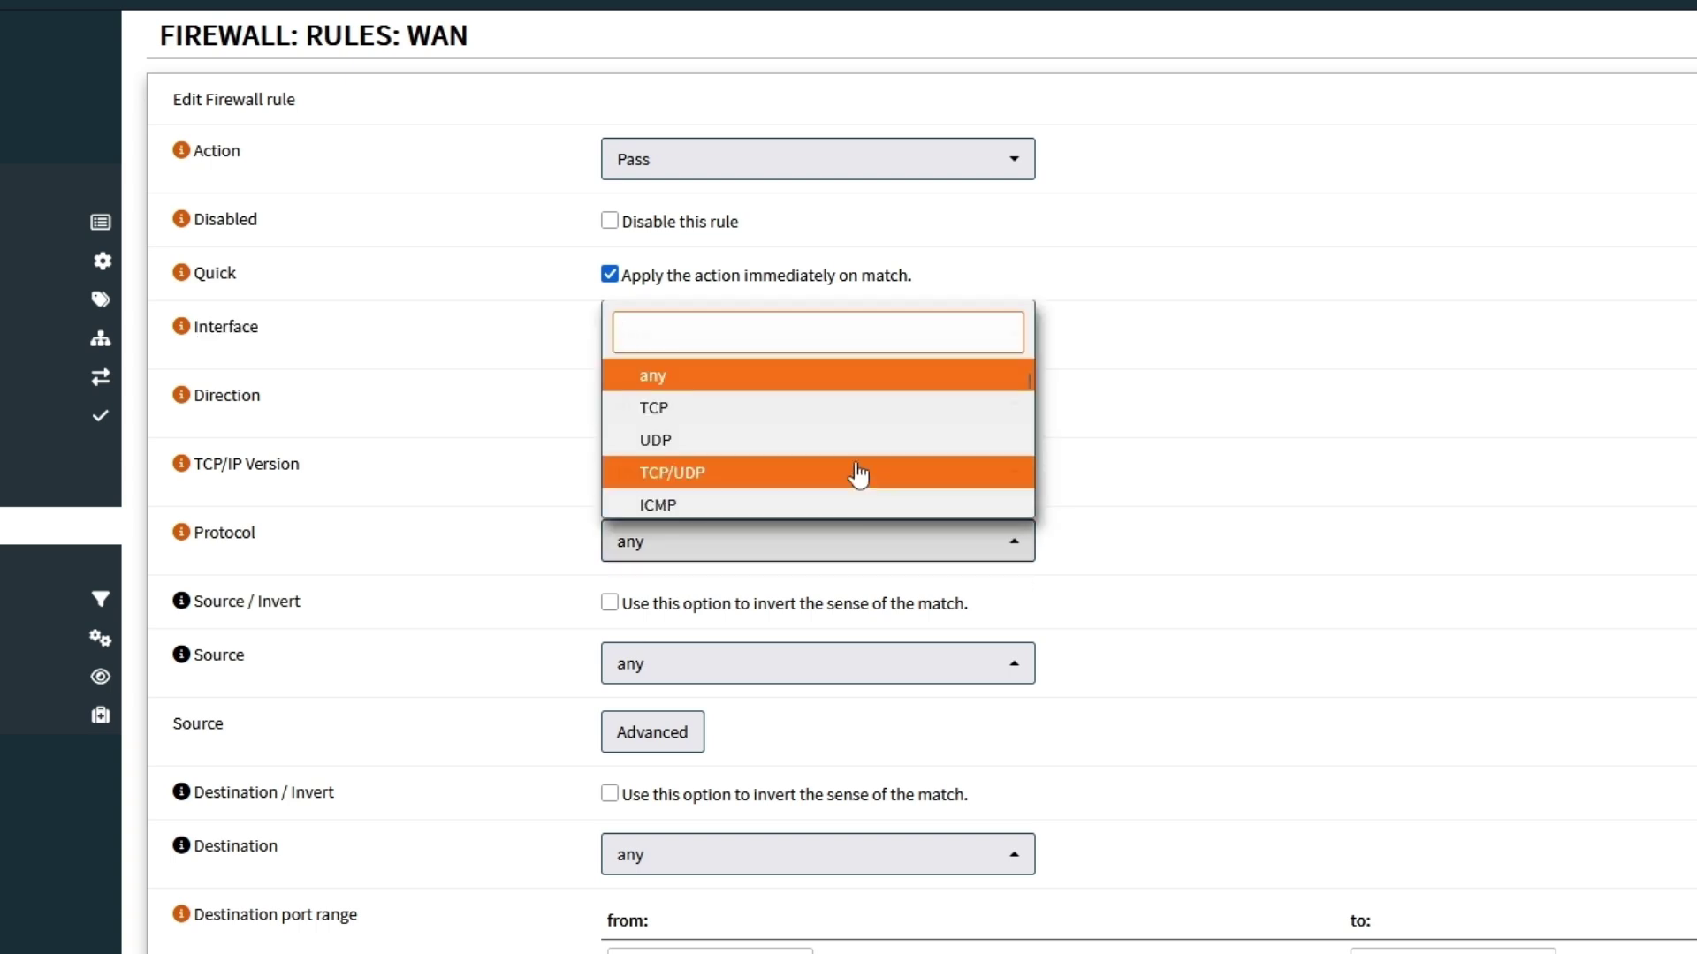
{"action": "left_click", "coordinate": [723, 444]}
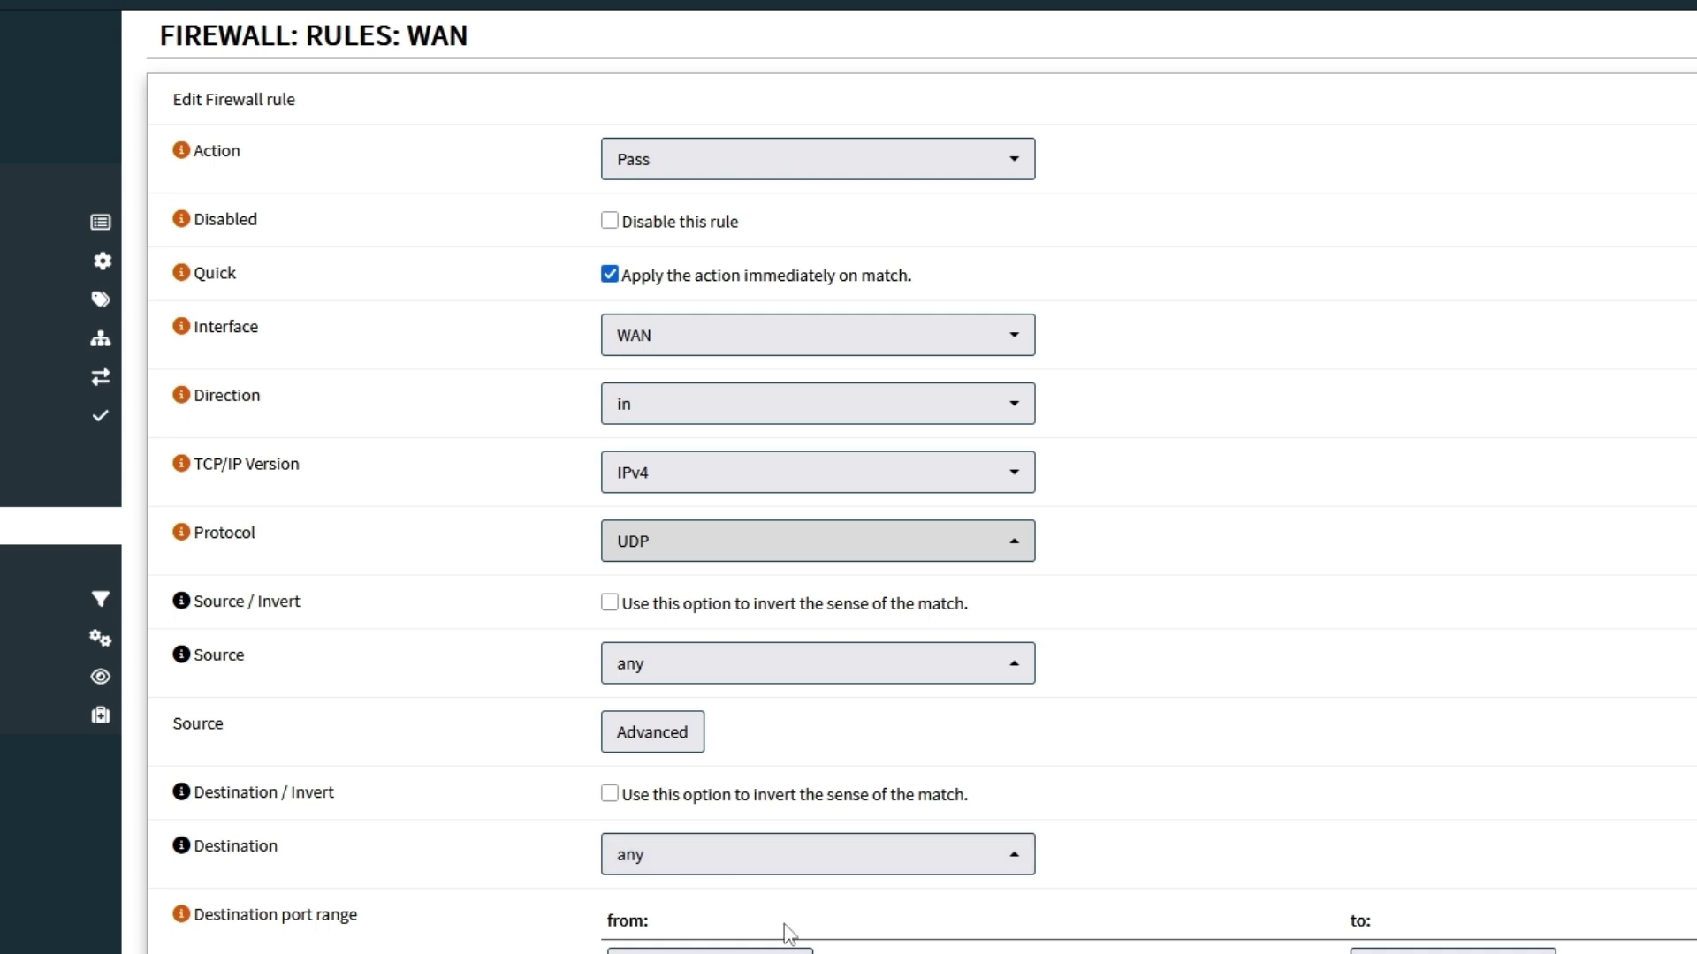
Set the rule's destination port range to 51821 through 51821.
{"action": "left_click", "coordinate": [707, 951]}
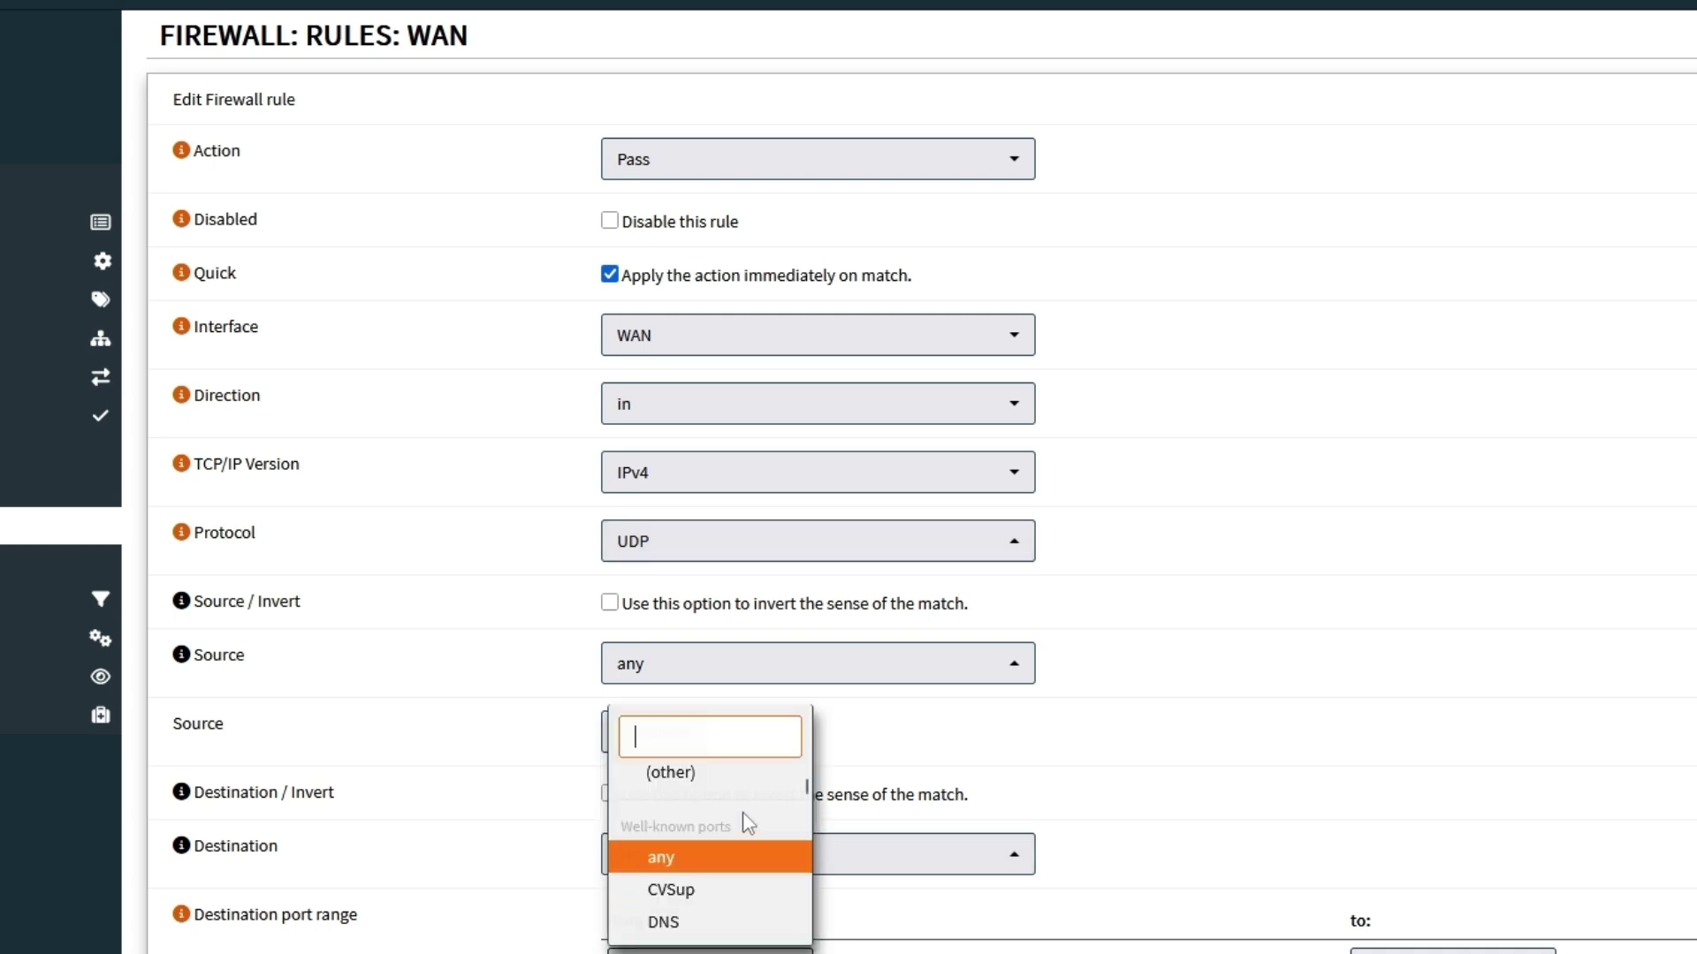
{"action": "left_click", "coordinate": [711, 792]}
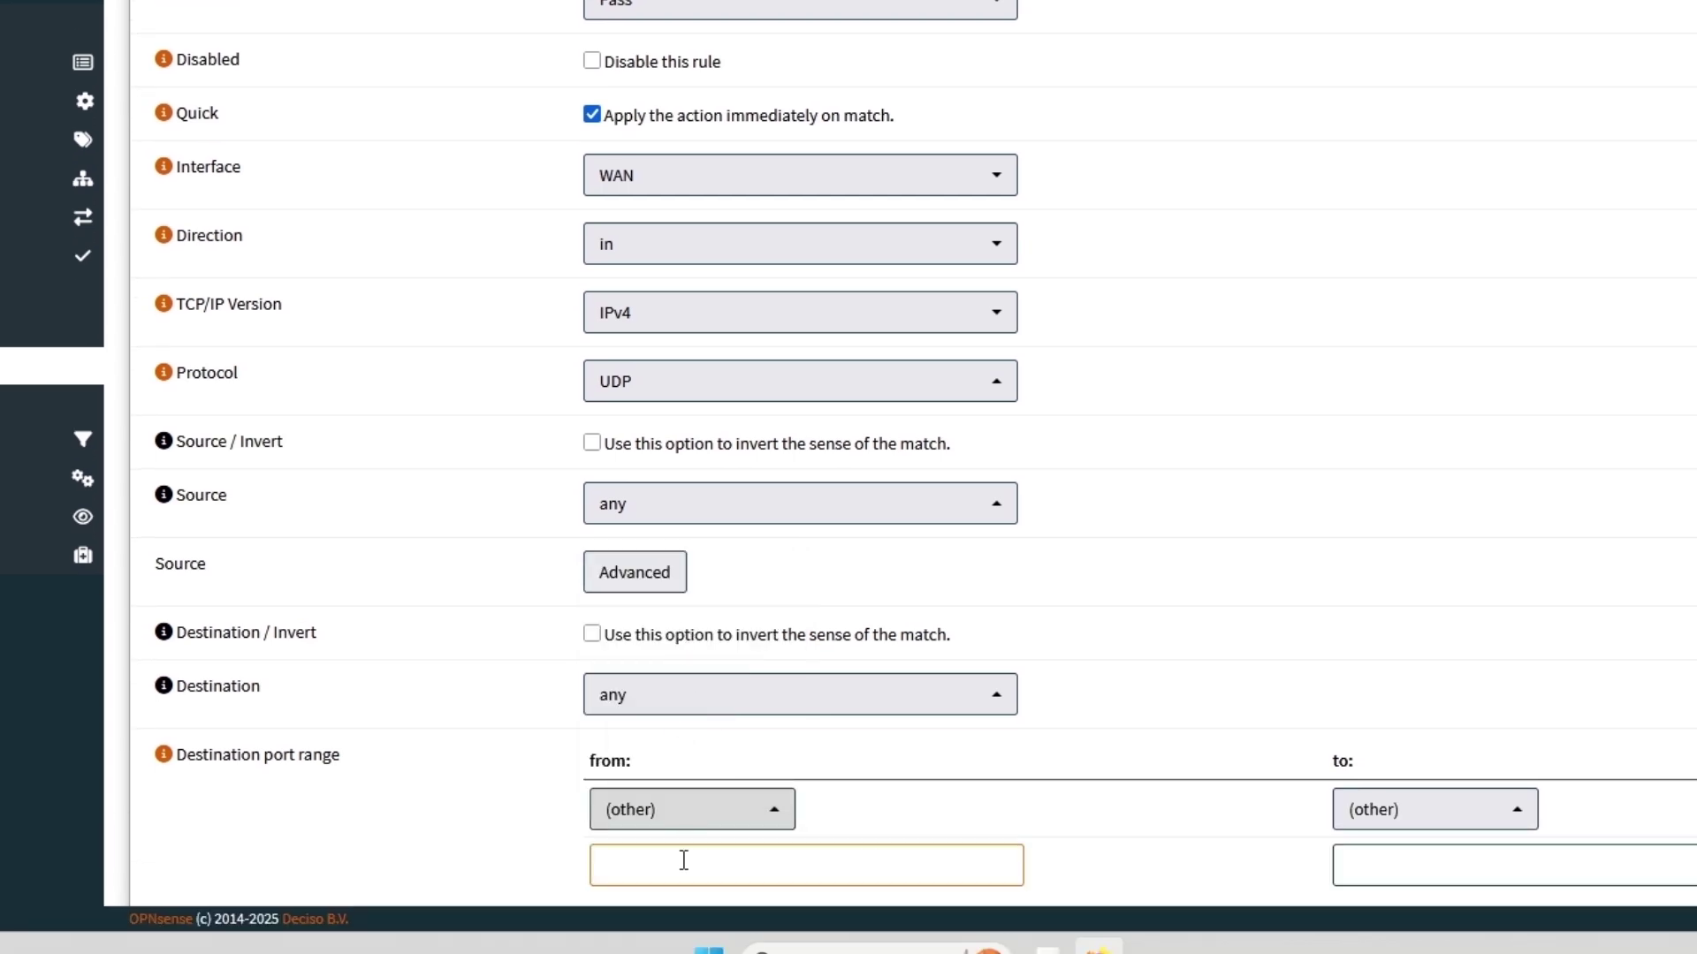
{"action": "left_click", "coordinate": [684, 860]}
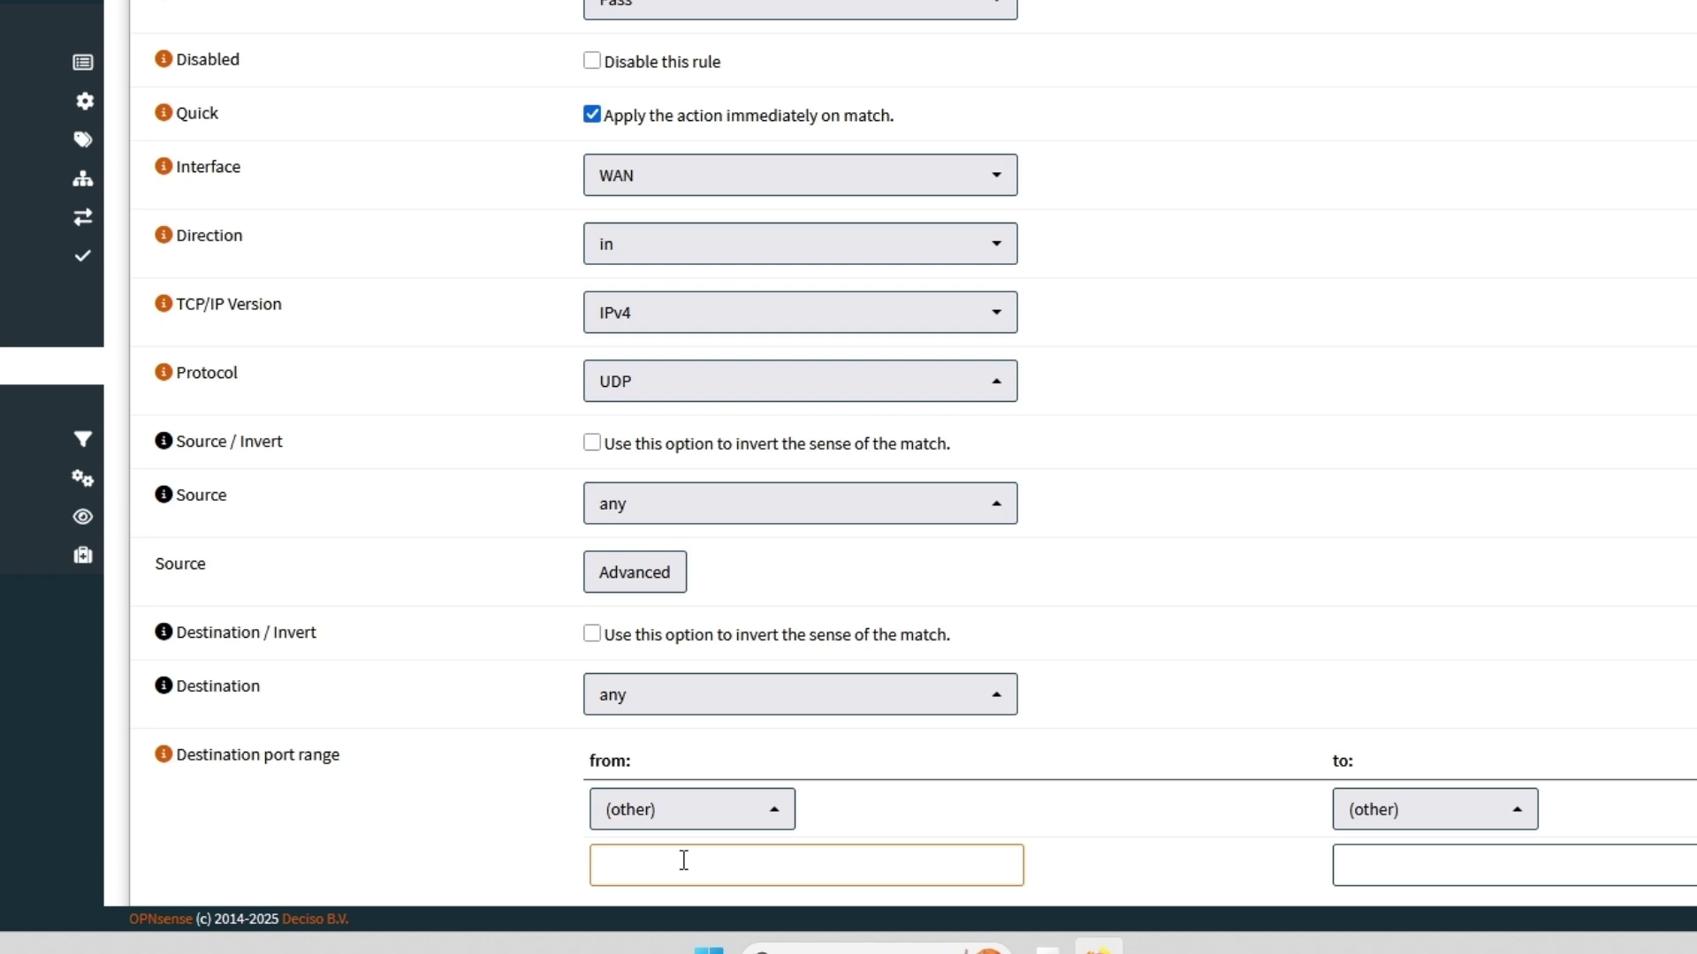
{"action": "type", "text": "518210"}
{"action": "key", "text": "BackSpace"}
{"action": "left_click", "coordinate": [1443, 867]}
{"action": "type", "text": "51821"}
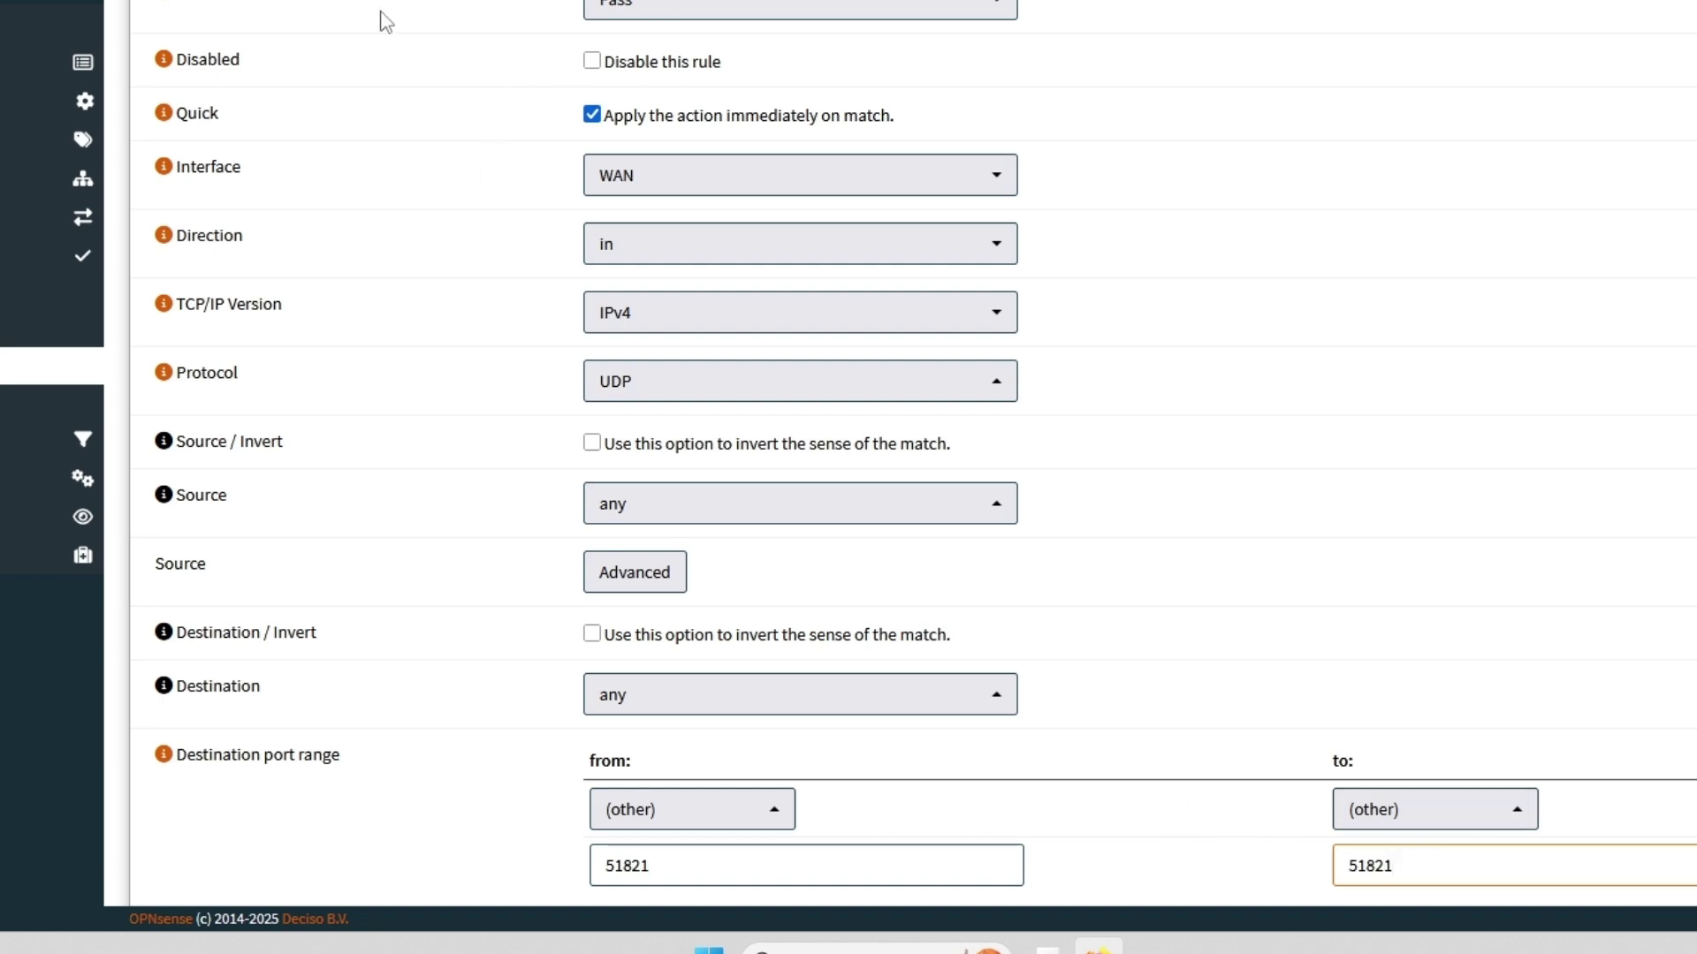
Give the rule the description 'Allow_WG_TRAFFIC'.
{"action": "scroll", "coordinate": [1544, 650], "scroll_direction": "down", "scroll_amount": 6}
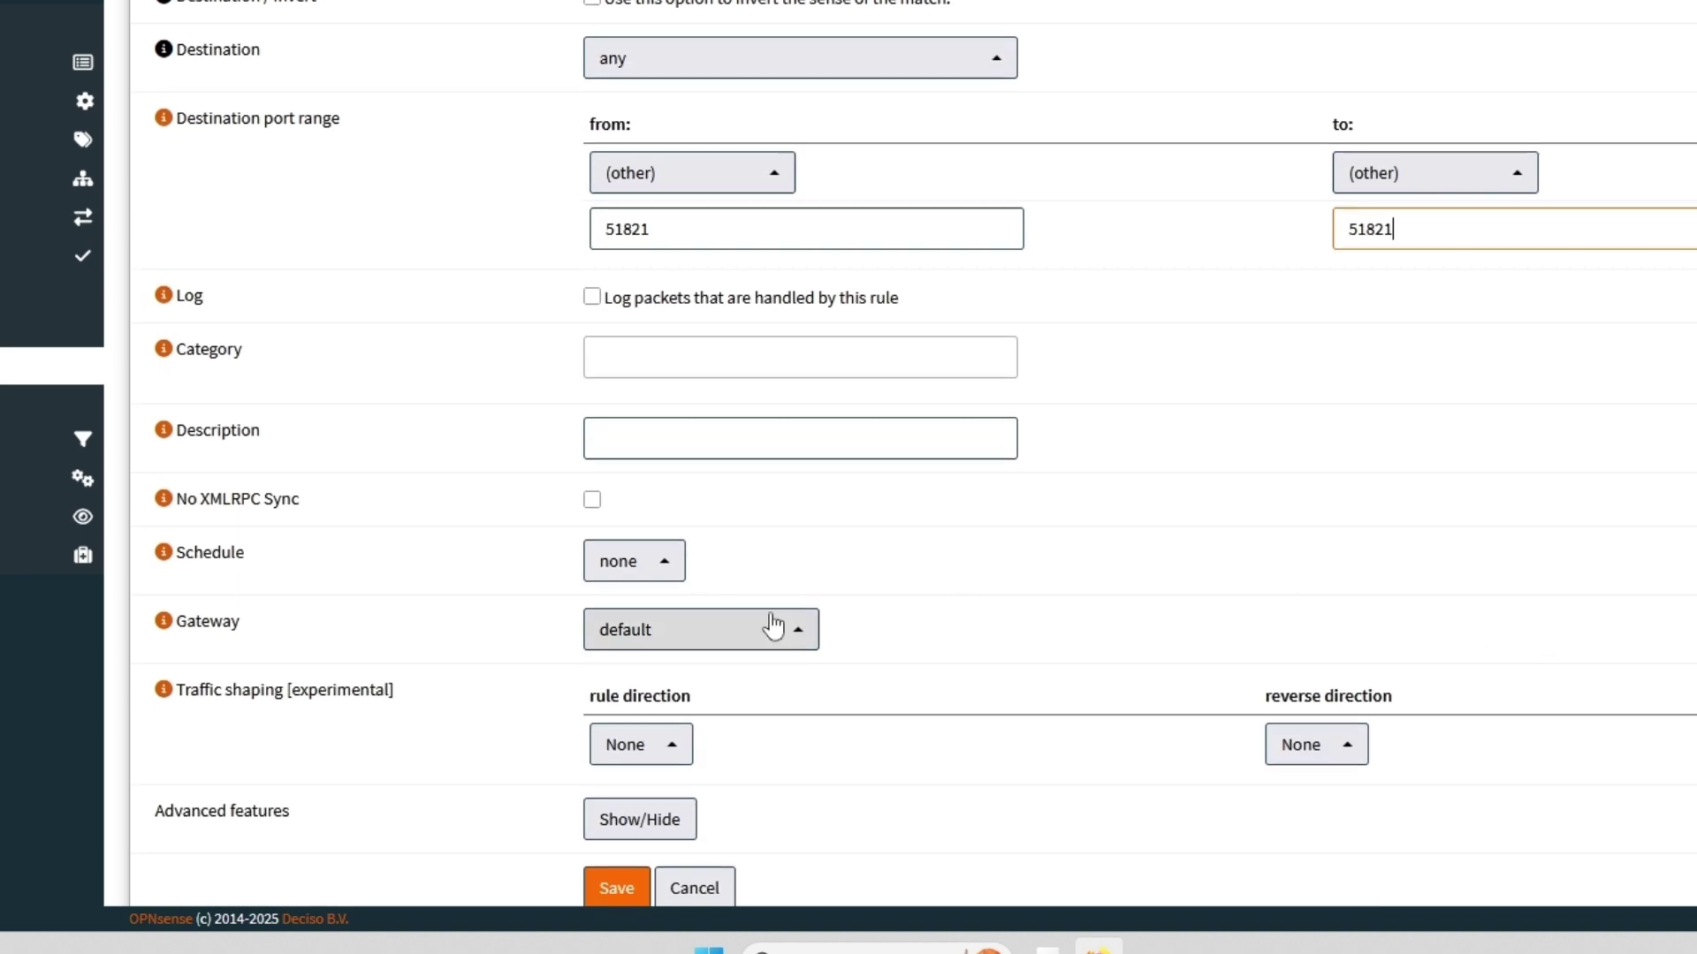
{"action": "left_click", "coordinate": [650, 428]}
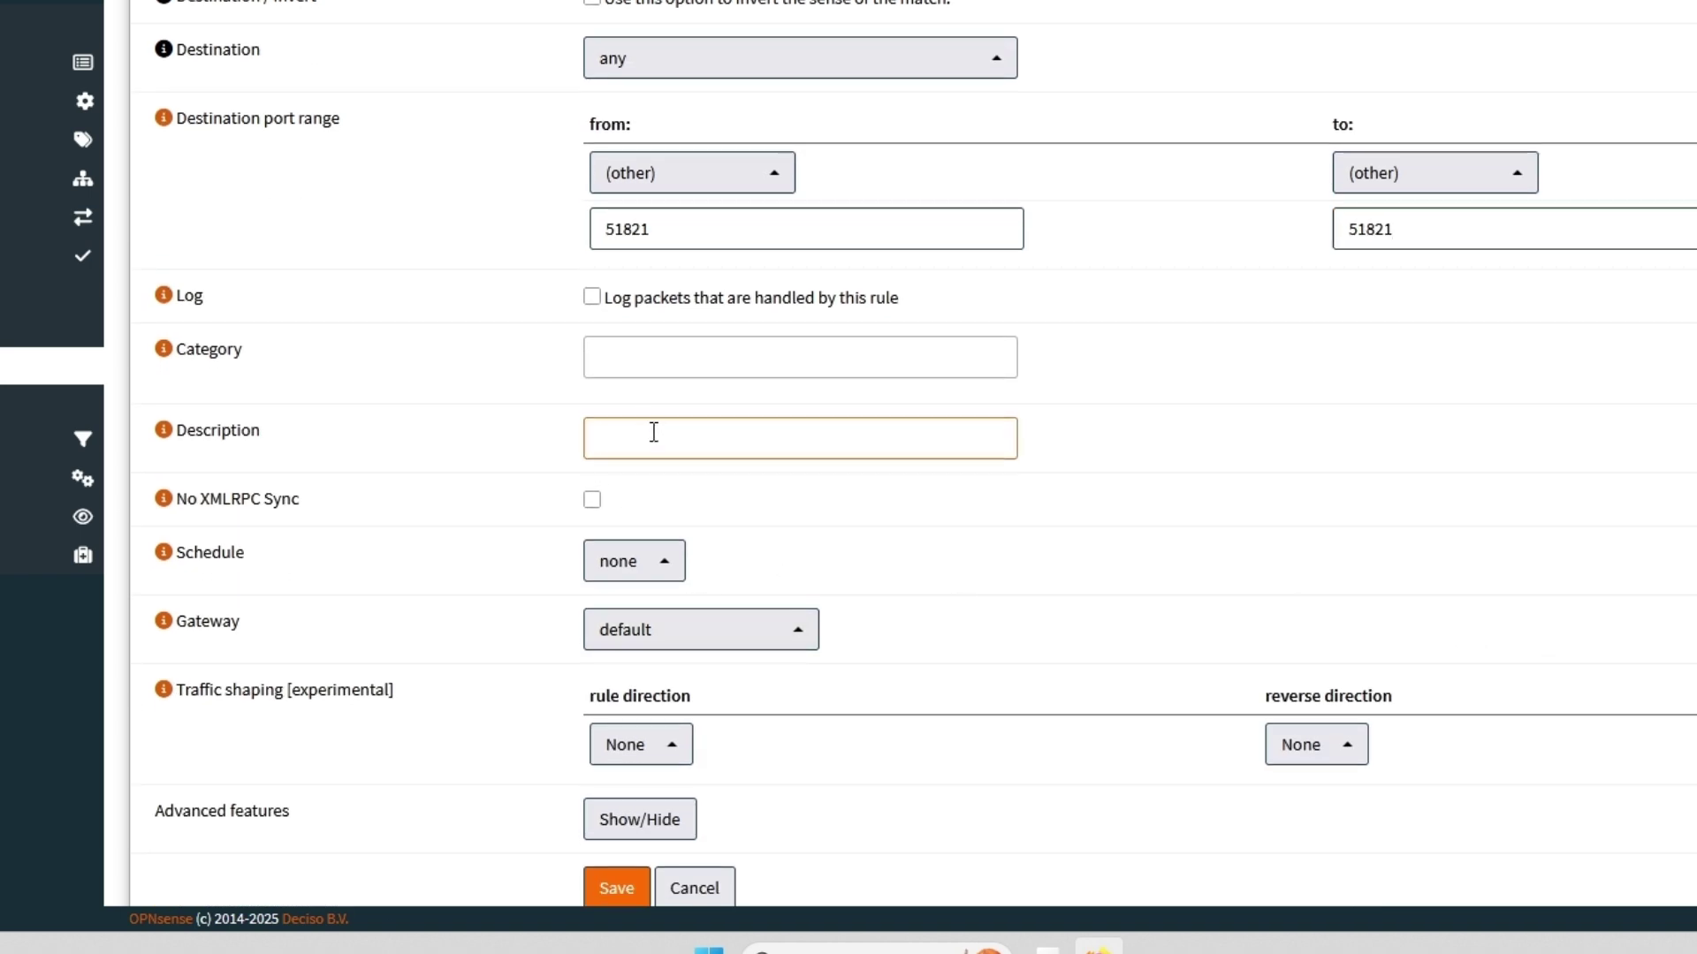
{"action": "type", "text": "Allow_WG_TRAFFIC"}
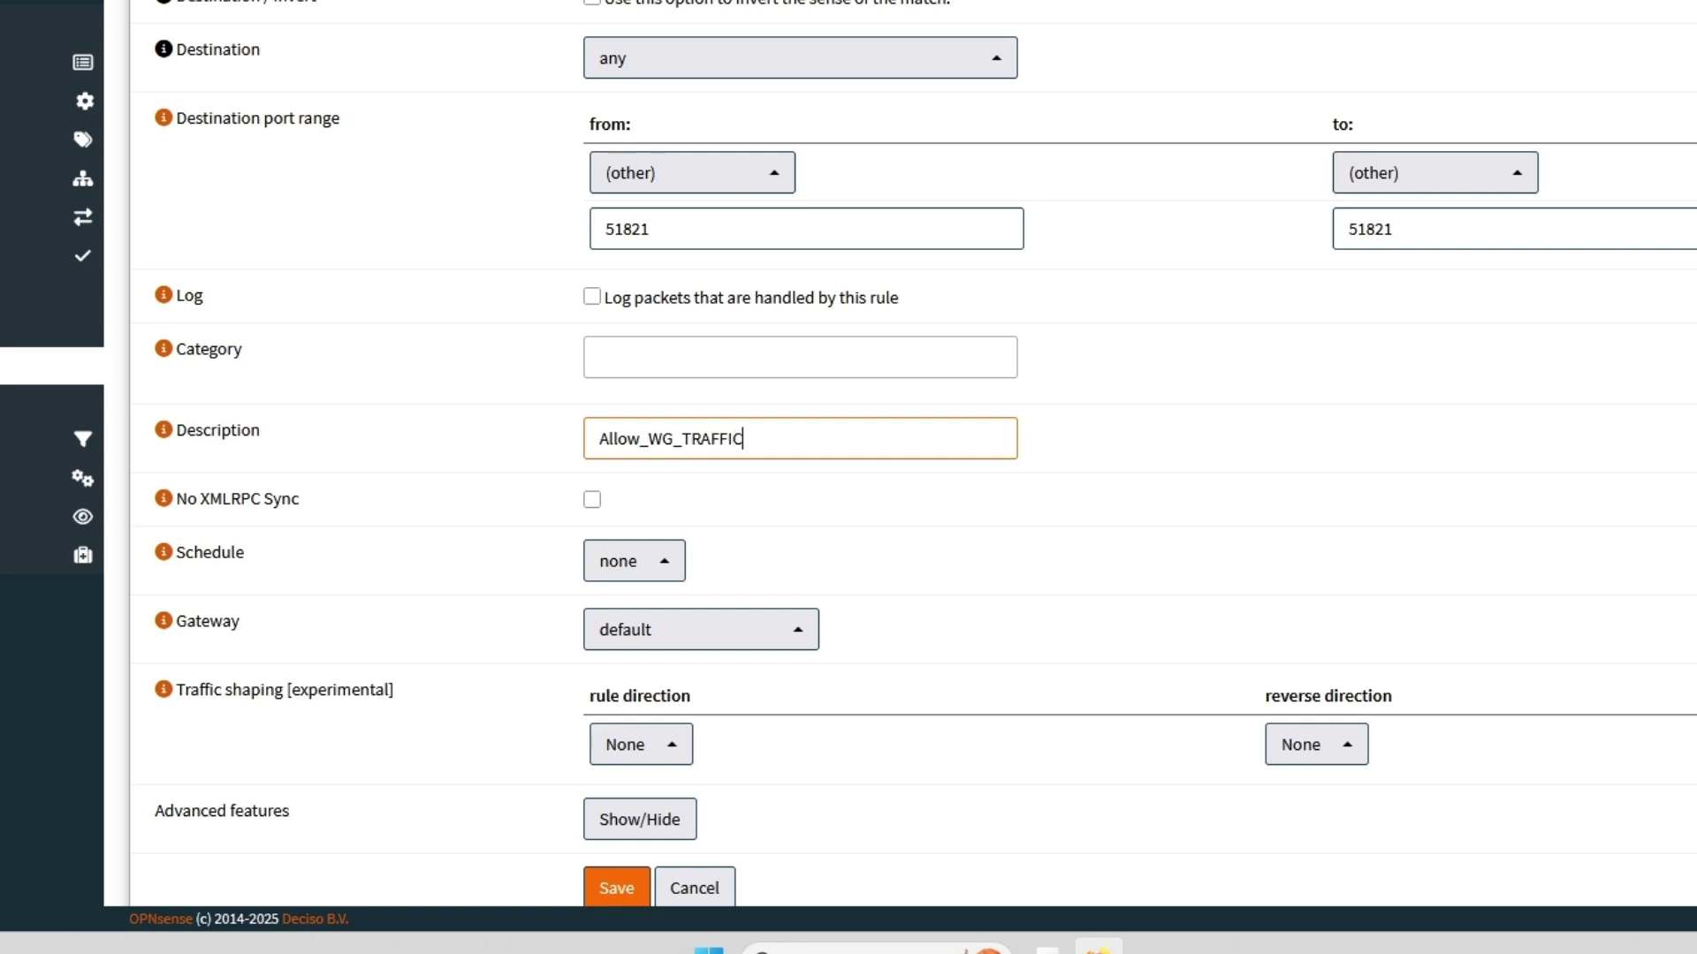
{"action": "scroll", "coordinate": [1352, 776], "scroll_direction": "down", "scroll_amount": 1}
Save the Allow_WG_TRAFFIC rule for UDP port 51821.
{"action": "left_click", "coordinate": [620, 882]}
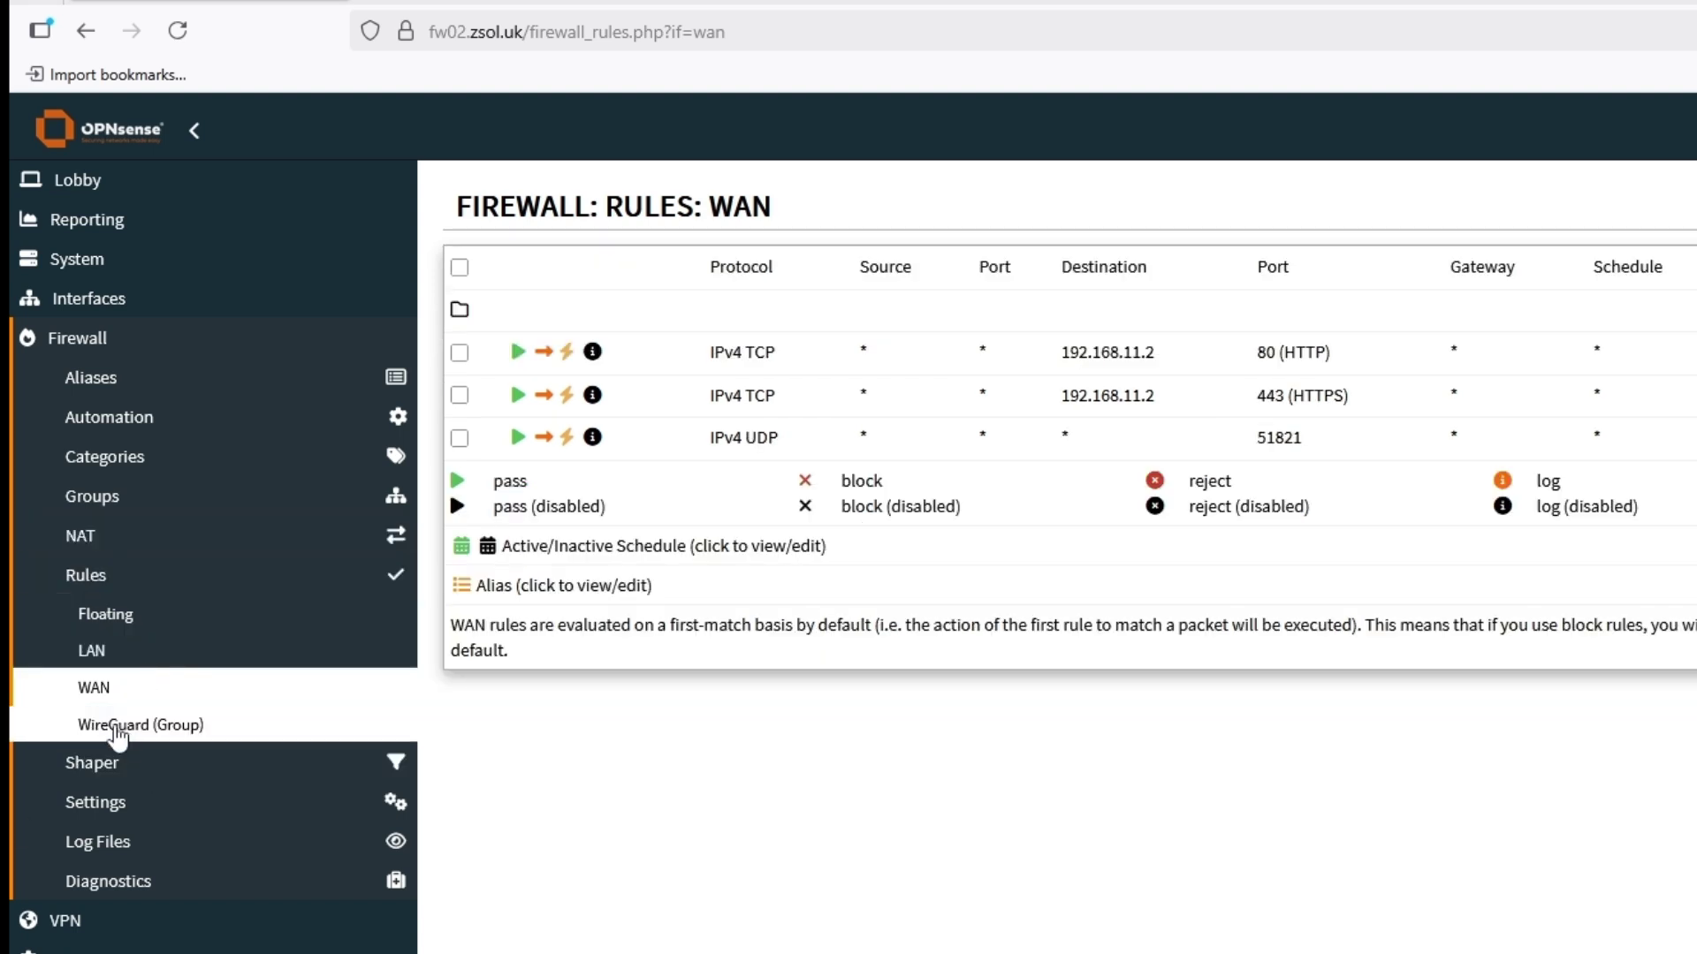
Add and save a new WireGuard (Group) firewall rule with default Pass action and any source/destination.
{"action": "left_click", "coordinate": [118, 733]}
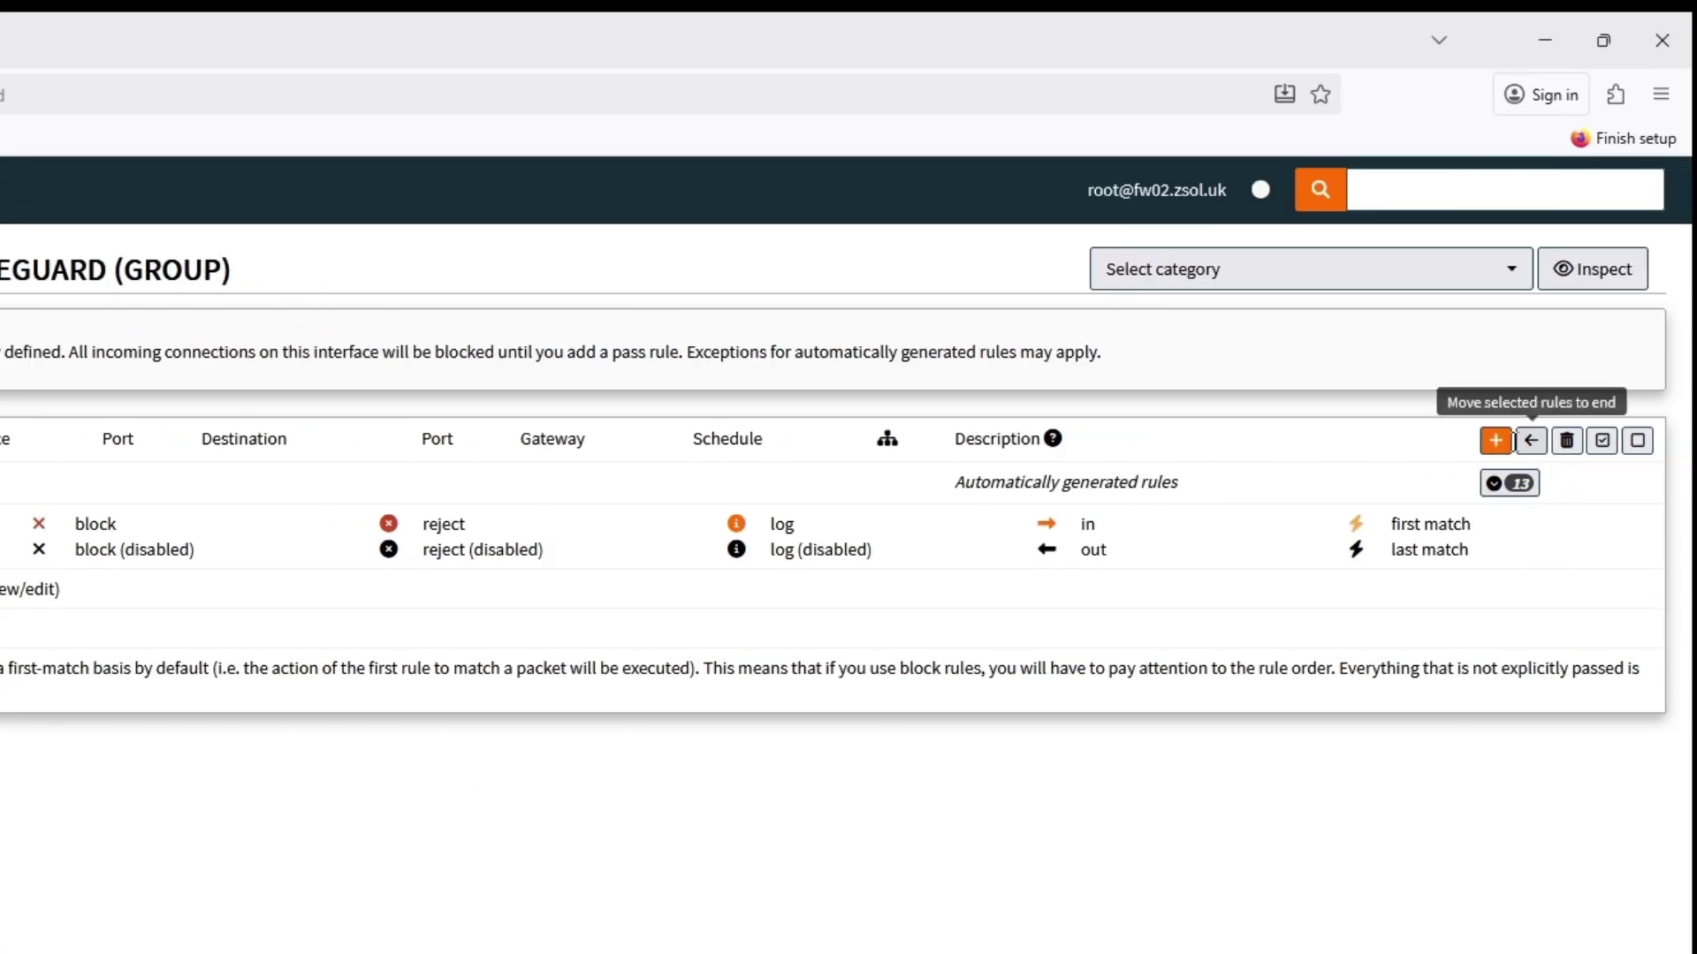
{"action": "left_click", "coordinate": [1496, 441]}
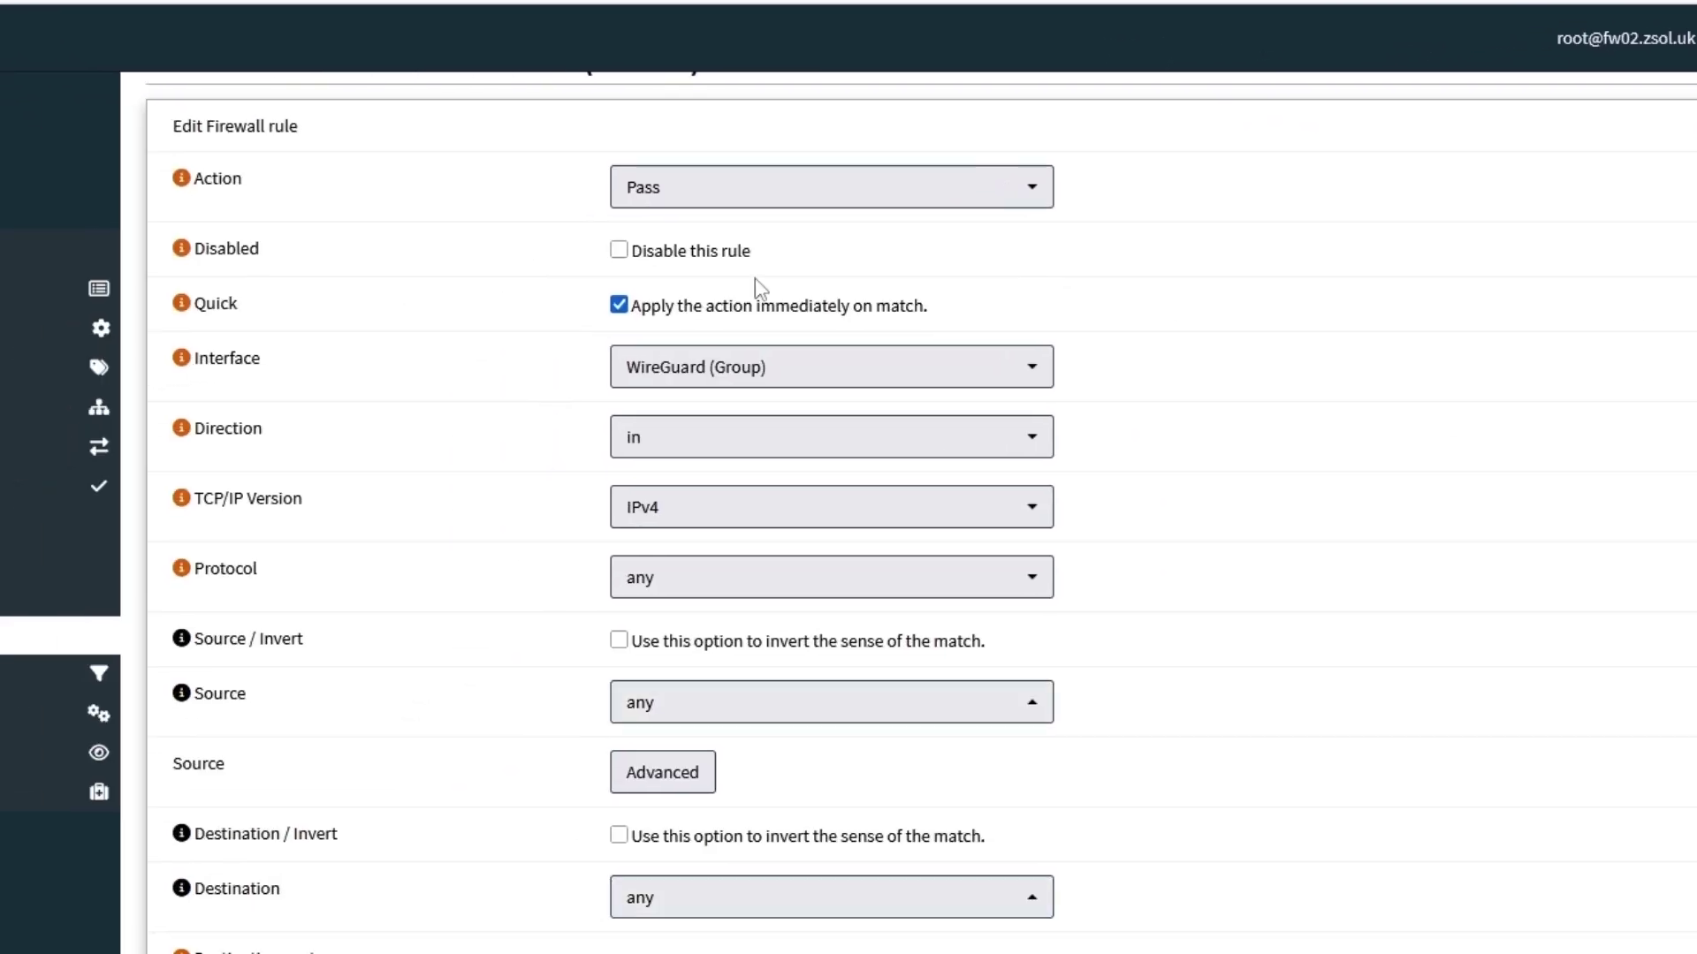
{"action": "scroll", "coordinate": [1212, 591], "scroll_direction": "down", "scroll_amount": 3}
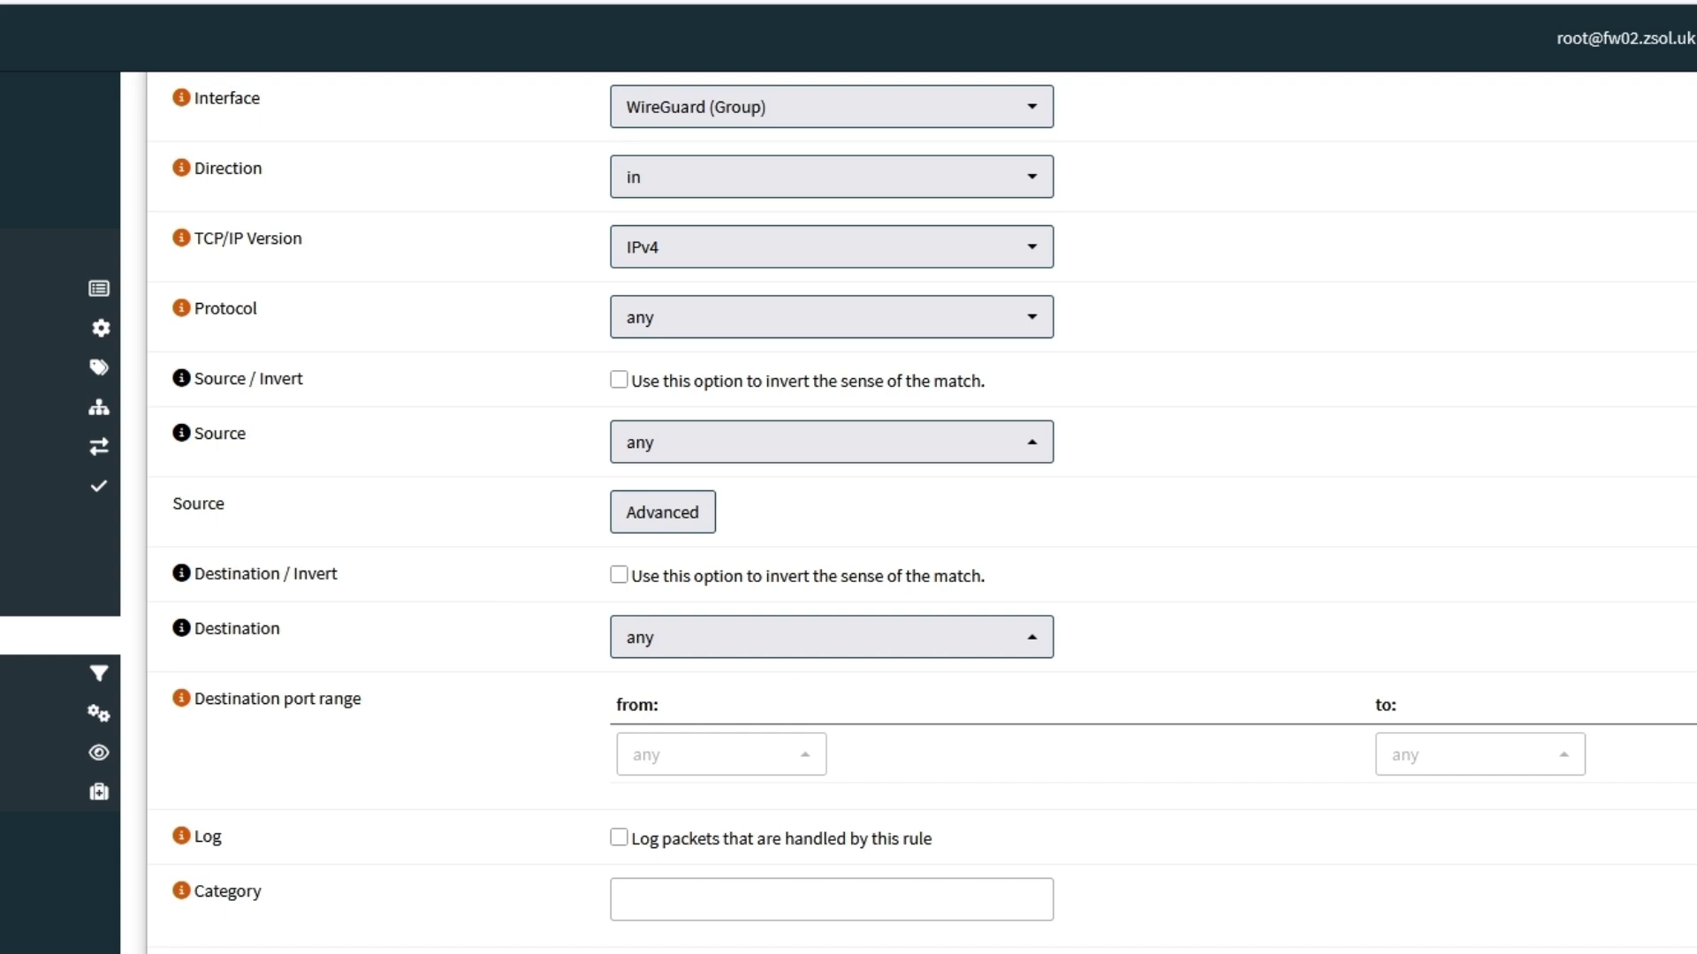
{"action": "scroll", "coordinate": [1591, 733], "scroll_direction": "down", "scroll_amount": 4}
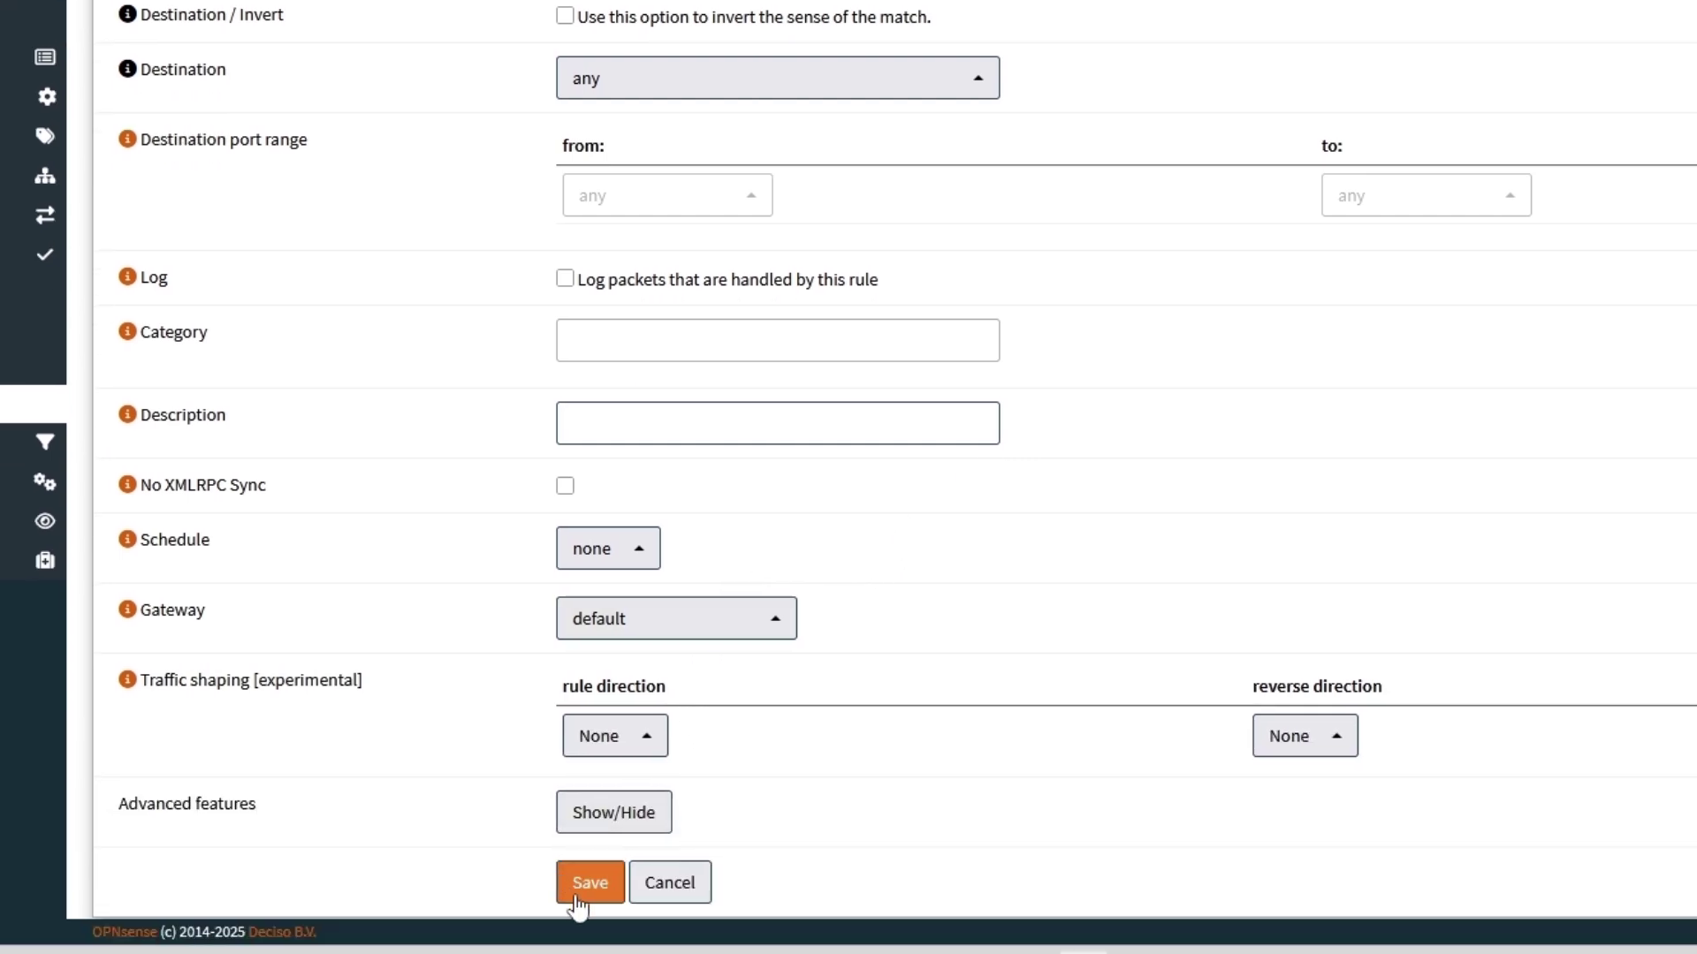
{"action": "left_click", "coordinate": [608, 886]}
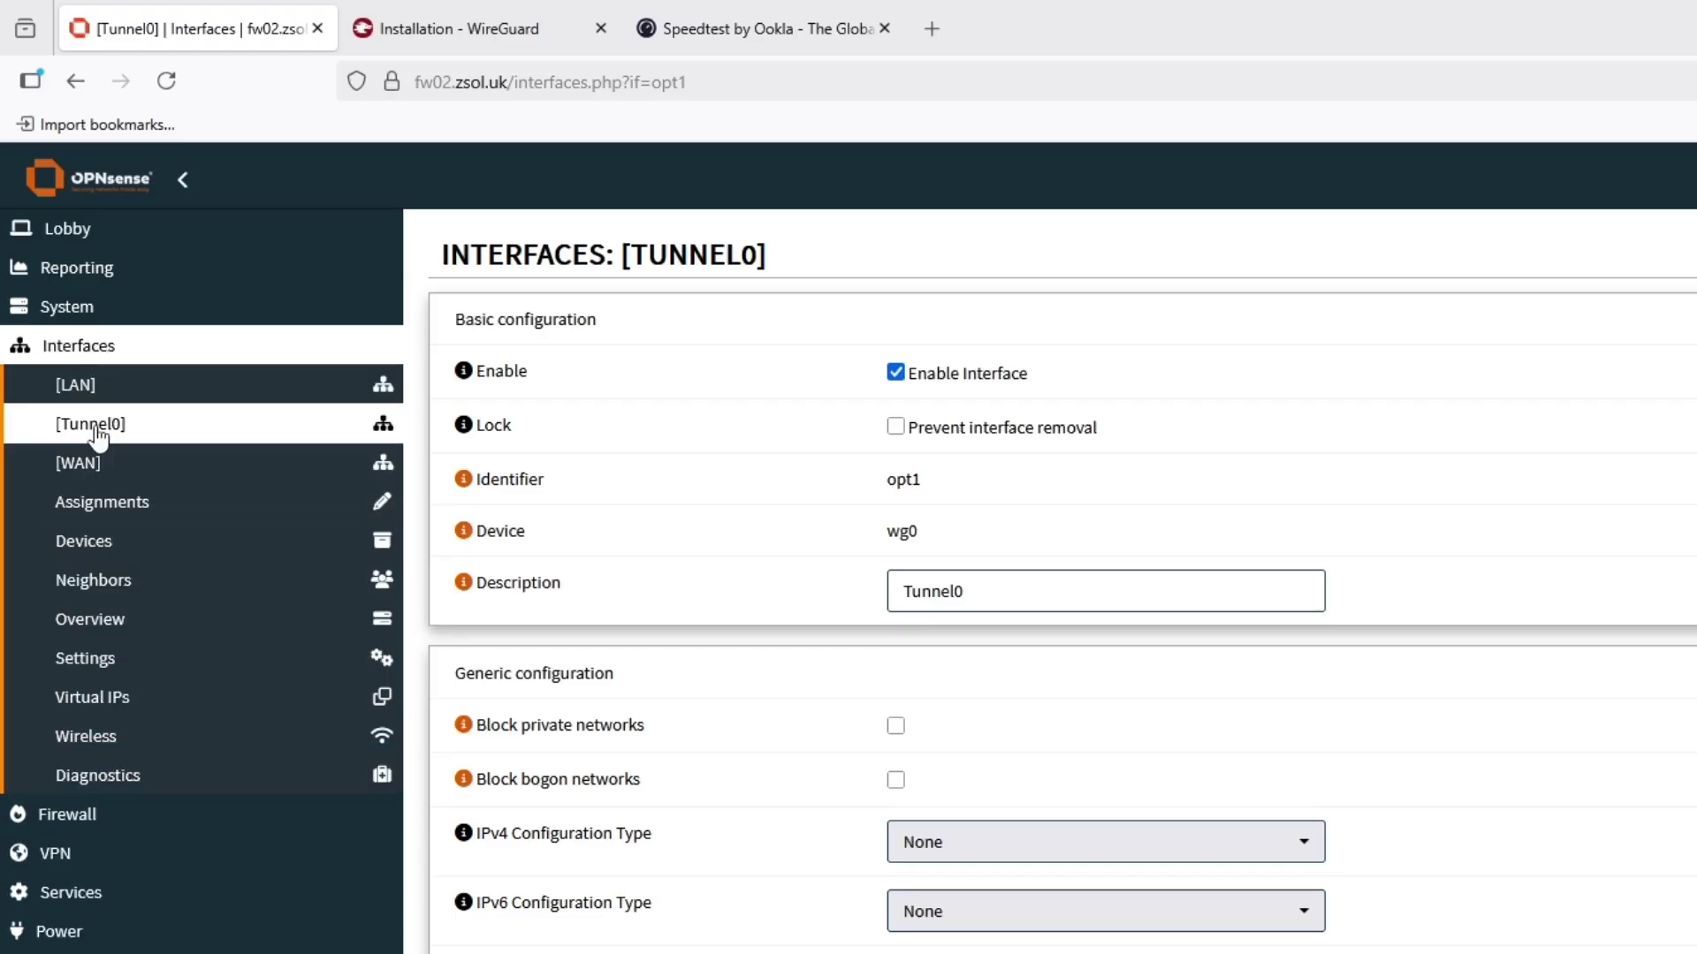
Check that Tunnel0 on wg0 is enabled with IPv4 and IPv6 configuration types set to None.
{"action": "left_click", "coordinate": [54, 435]}
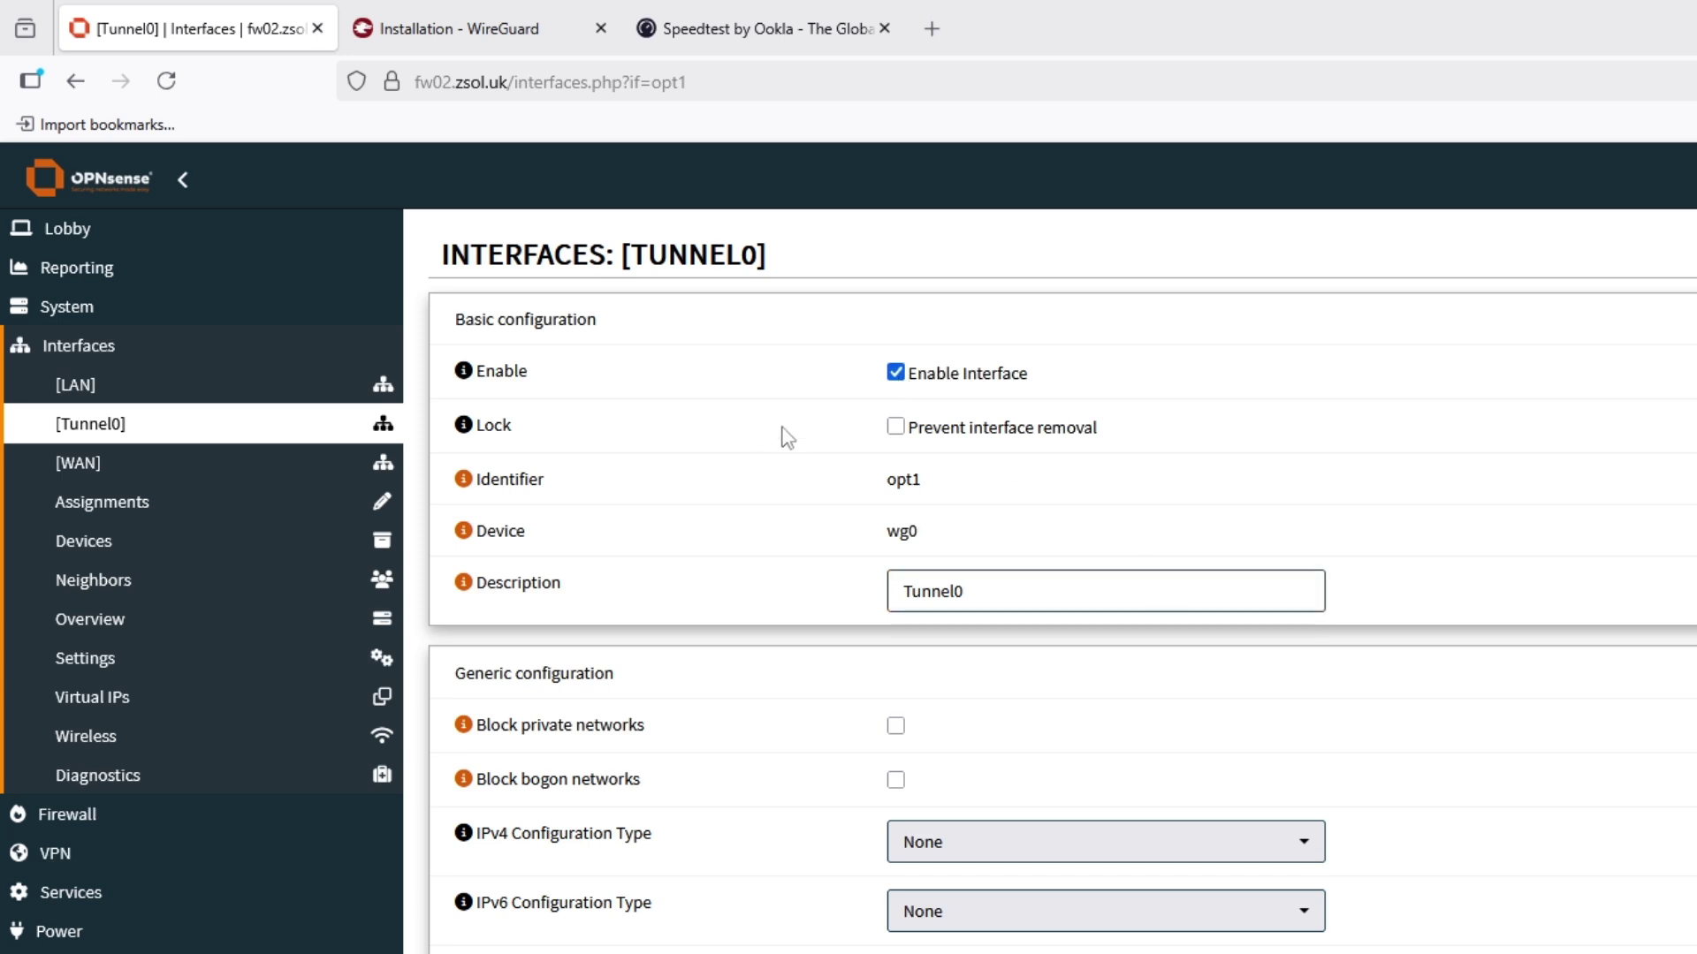
{"action": "scroll", "coordinate": [1176, 504], "scroll_direction": "down", "scroll_amount": 1}
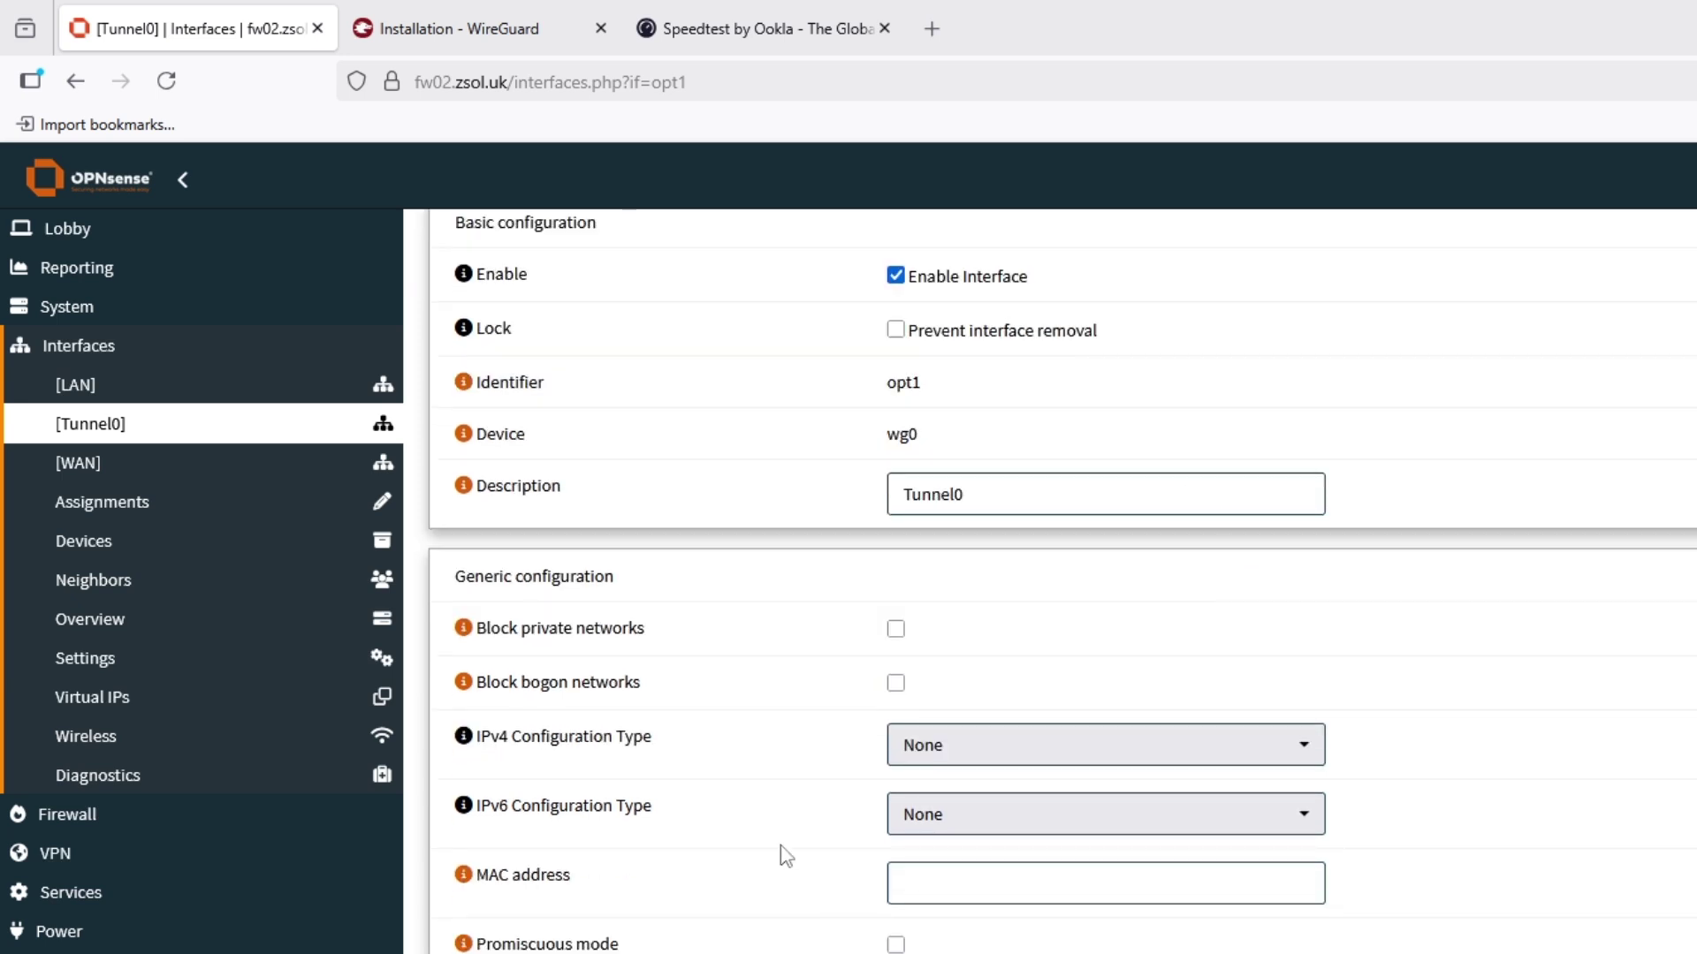